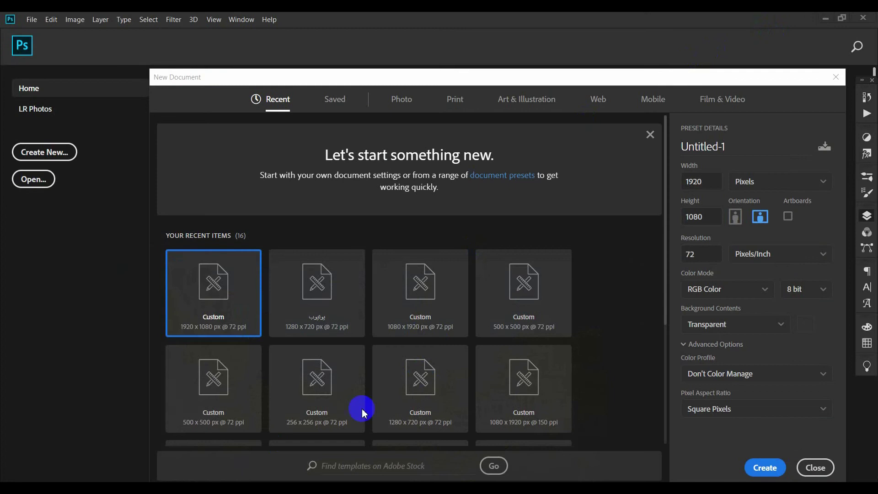
Step: Switch to File Explorer and examine the project folder's gold styles, logo, photos, calligraphy font and archive
{"action": "left_click", "coordinate": [209, 491]}
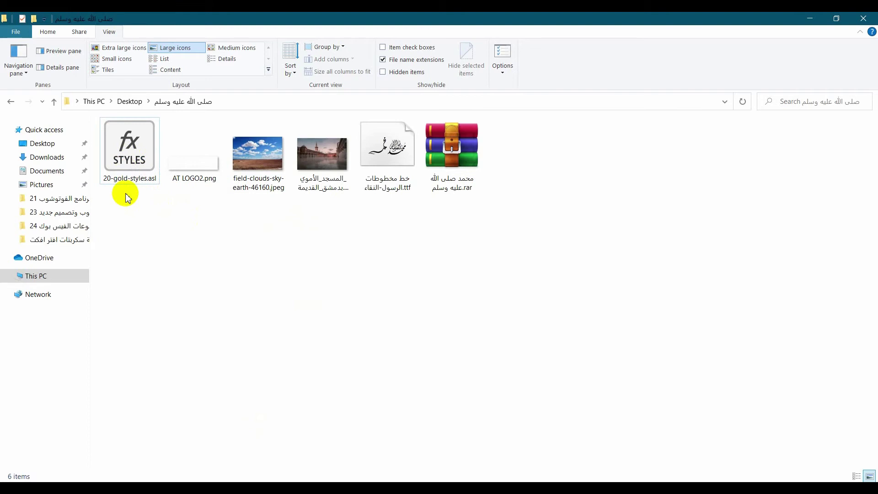
{"action": "left_click", "coordinate": [392, 161]}
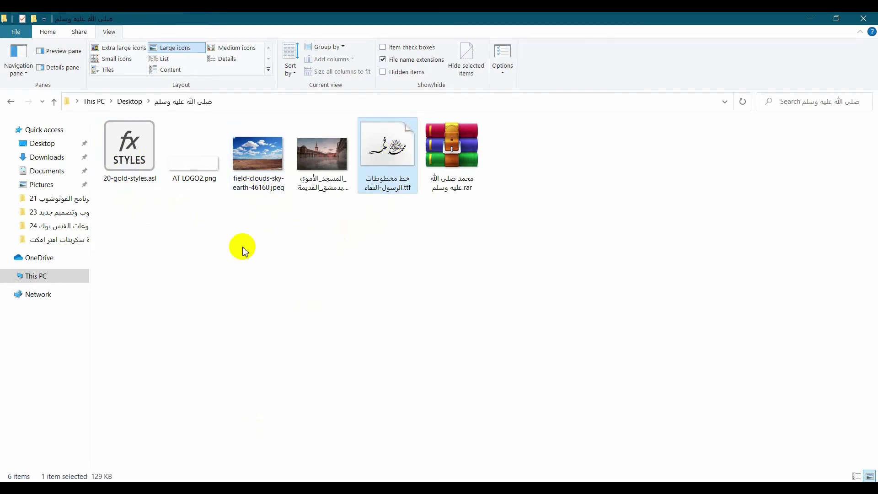
{"action": "left_click_drag", "start_coordinate": [242, 246], "coordinate": [322, 159]}
{"action": "left_click", "coordinate": [333, 267]}
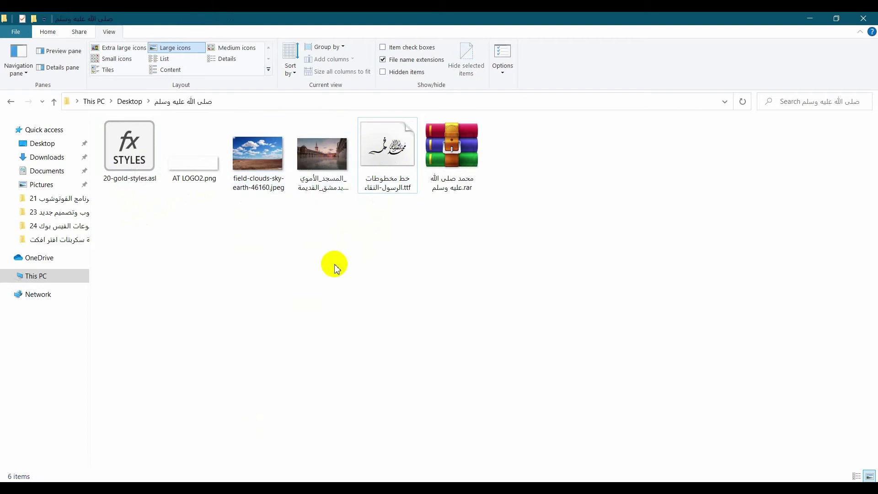
{"action": "left_click_drag", "start_coordinate": [455, 258], "coordinate": [459, 235]}
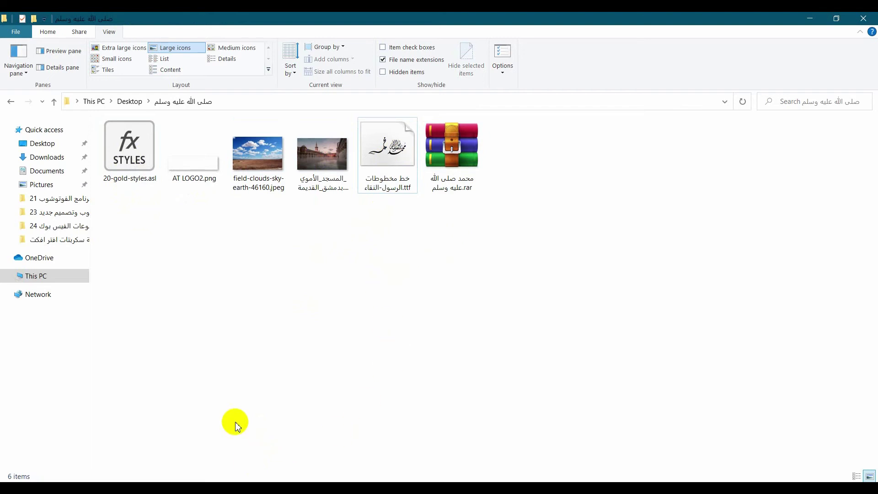
{"action": "left_click", "coordinate": [180, 483]}
{"action": "left_click", "coordinate": [183, 432]}
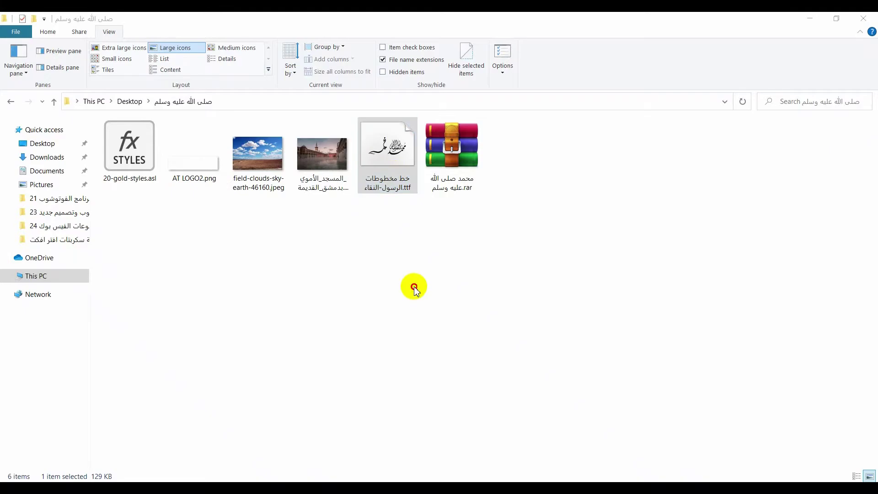
Step: Install the "Muhammed font - Purity_KW" TrueType font from the .ttf file in the project folder and close its preview
{"action": "left_click", "coordinate": [413, 286]}
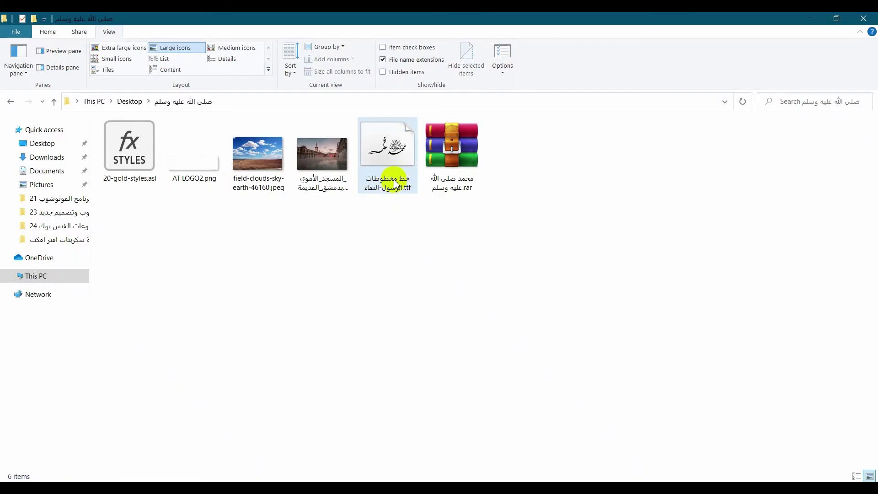
{"action": "double_click", "coordinate": [394, 183]}
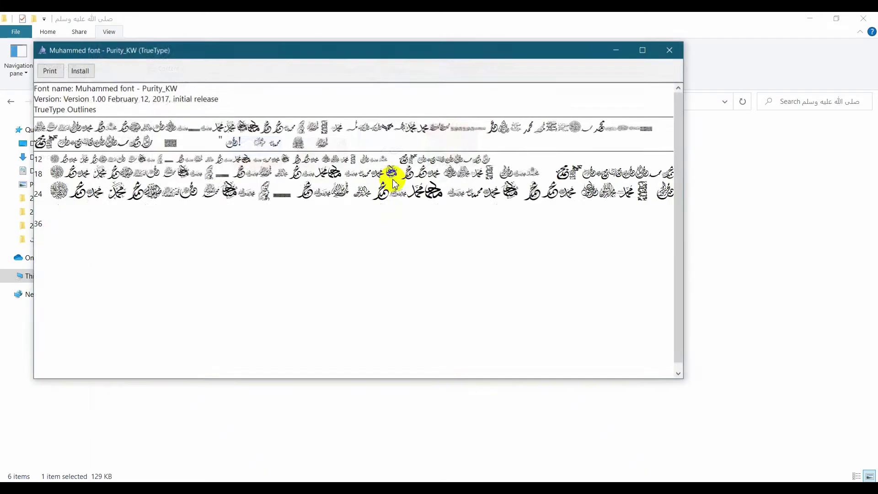
{"action": "left_click", "coordinate": [79, 70]}
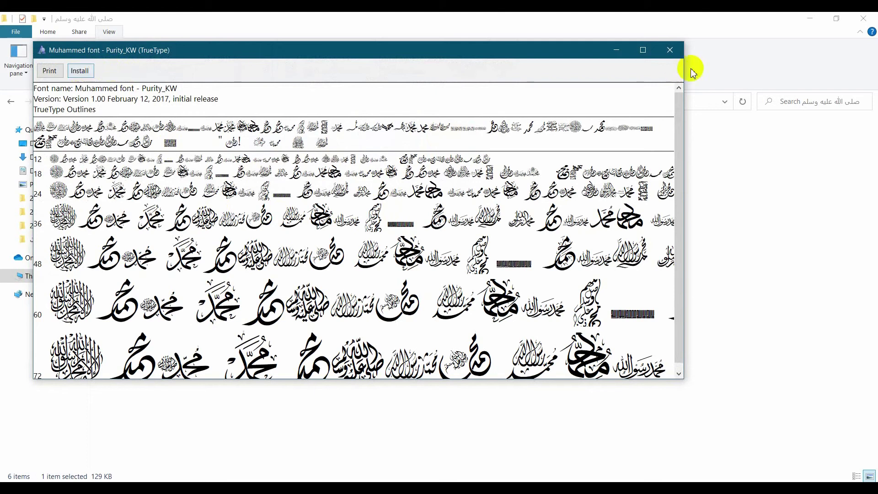
{"action": "left_click", "coordinate": [674, 56]}
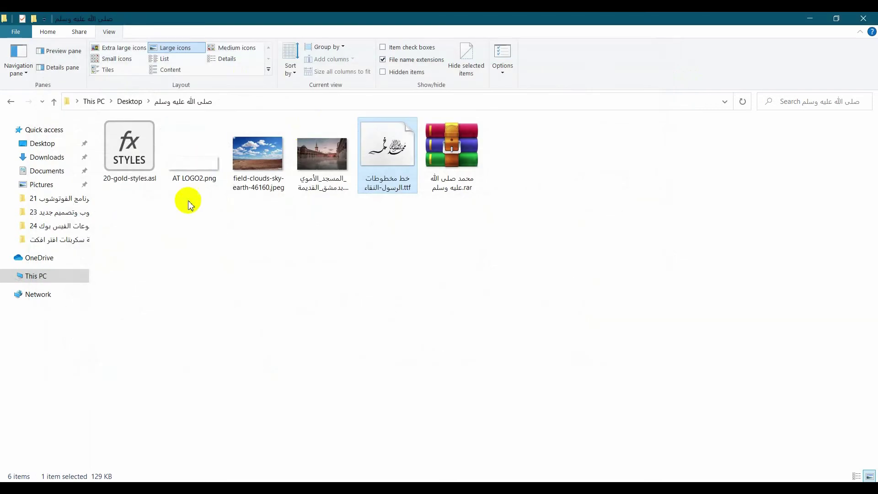
{"action": "left_click", "coordinate": [151, 215]}
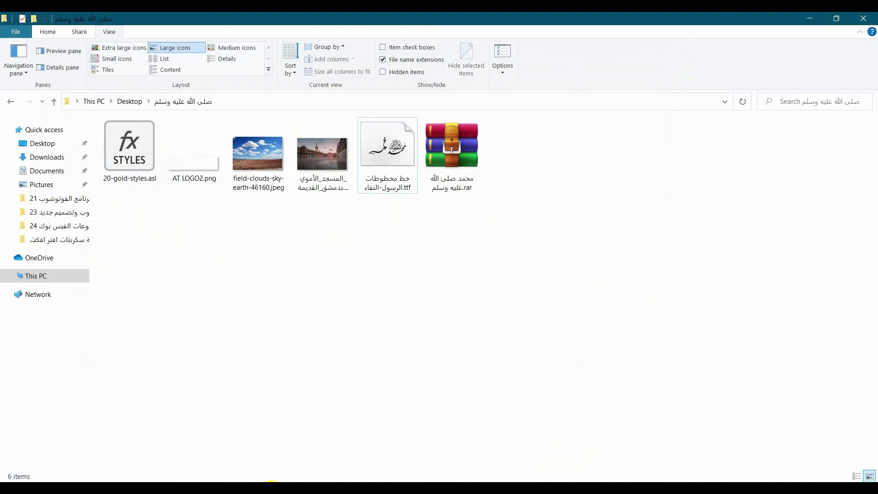
Step: Switch to Photoshop and create a 1920 x 1080 px document at 72 ppi with RGB color and a transparent background
{"action": "mouse_move", "coordinate": [270, 484]}
{"action": "left_click", "coordinate": [248, 297]}
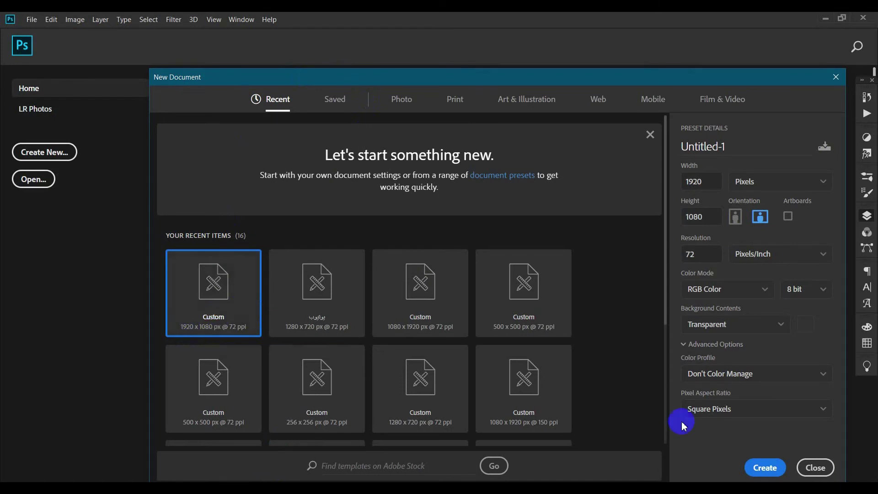
{"action": "left_click", "coordinate": [770, 468]}
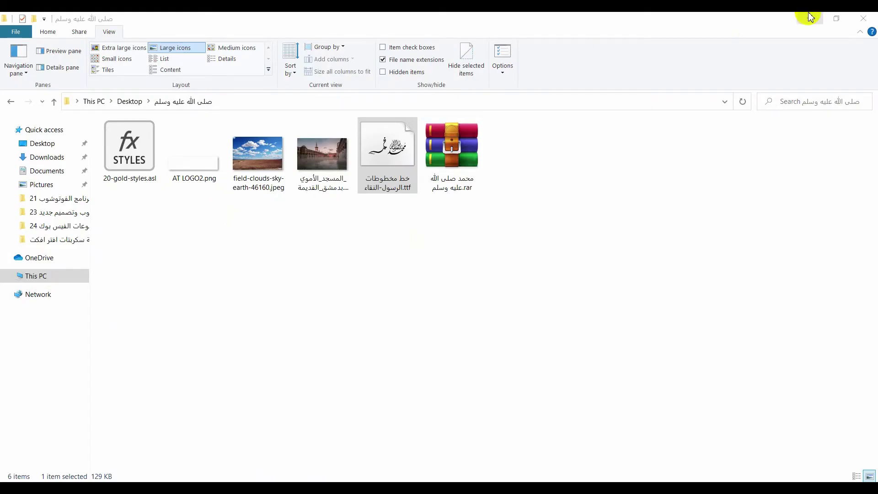
Step: Place the Umayyad mosque photo from the project folder, scale it to 94.69% from its centre and position it to fill the canvas
{"action": "left_click", "coordinate": [821, 19]}
{"action": "left_click_drag", "start_coordinate": [476, 24], "coordinate": [698, 35]}
{"action": "left_click_drag", "start_coordinate": [691, 183], "coordinate": [345, 201]}
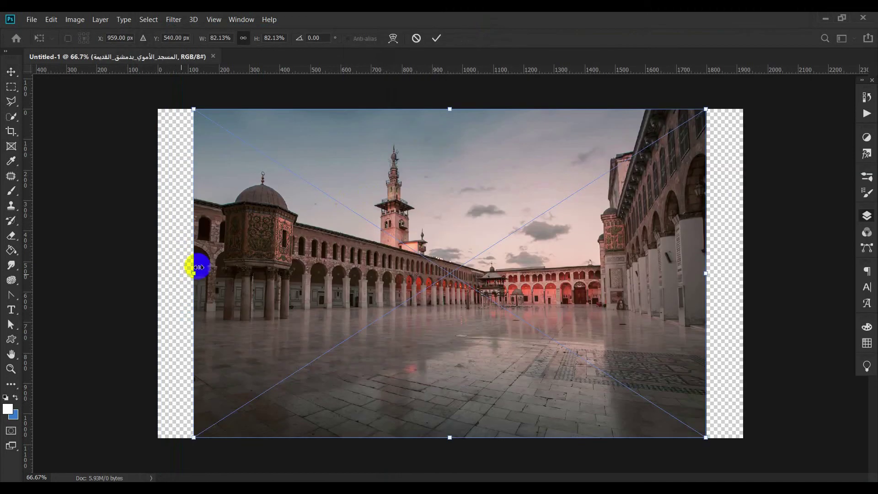
{"action": "left_click_drag", "start_coordinate": [194, 107], "coordinate": [157, 78]}
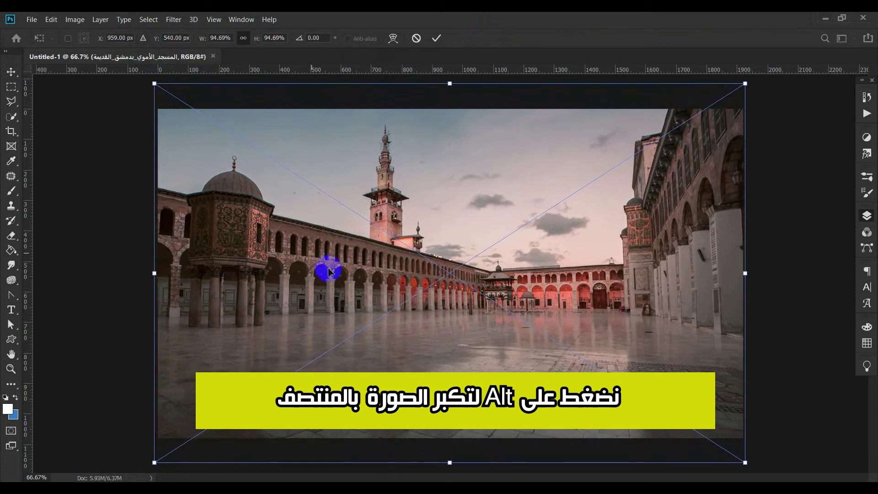
{"action": "left_click_drag", "start_coordinate": [323, 270], "coordinate": [332, 271]}
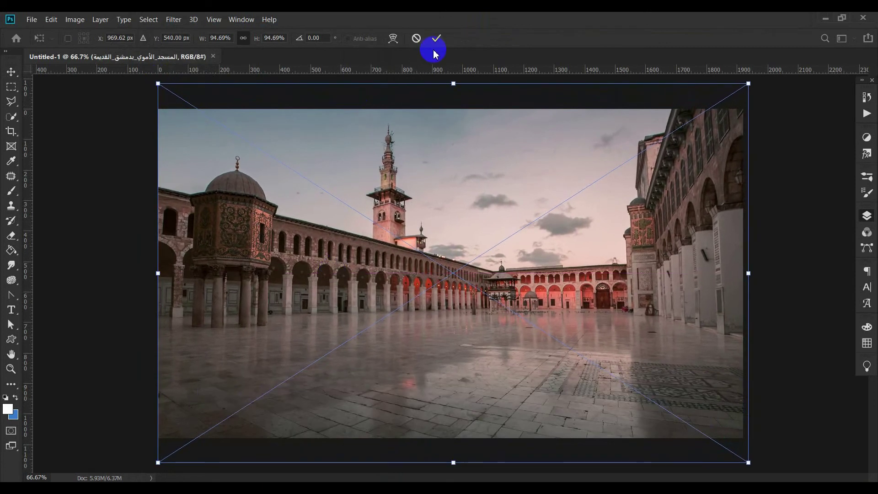
{"action": "mouse_move", "coordinate": [456, 196]}
{"action": "left_mouse_down"}
{"action": "mouse_move", "coordinate": [457, 209]}
{"action": "mouse_move", "coordinate": [455, 194]}
{"action": "left_mouse_up"}
{"action": "left_click", "coordinate": [437, 38]}
Step: Place field-clouds-sky-earth-46160.jpeg over the mosque photo, enlarge it to about 91% and align it with the canvas's left edge
{"action": "left_click", "coordinate": [212, 486]}
{"action": "left_click_drag", "start_coordinate": [640, 172], "coordinate": [321, 242]}
{"action": "left_click_drag", "start_coordinate": [204, 108], "coordinate": [175, 87]}
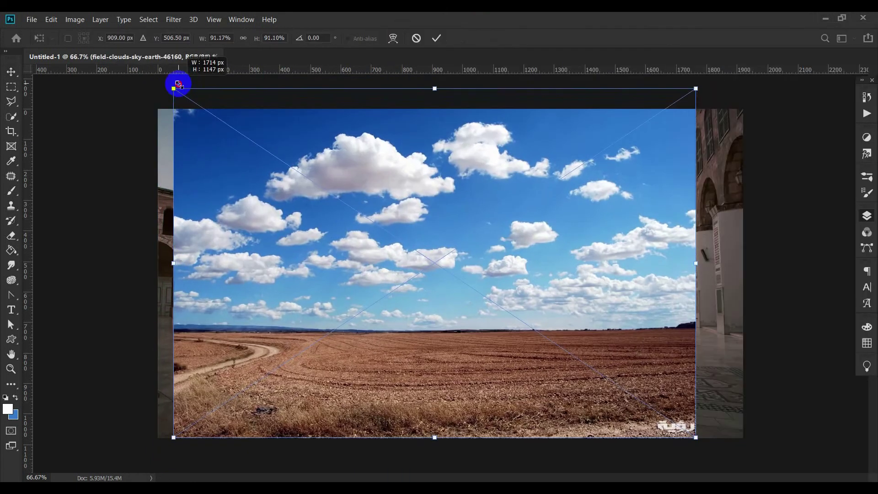
{"action": "left_click_drag", "start_coordinate": [261, 184], "coordinate": [246, 183]}
{"action": "left_click", "coordinate": [436, 39]}
Step: Set the document view to 60% and hide the field-clouds-sky-earth-46160 layer
{"action": "left_click", "coordinate": [867, 215]}
{"action": "left_click", "coordinate": [728, 151]}
{"action": "left_click", "coordinate": [728, 151]}
{"action": "left_click", "coordinate": [217, 488]}
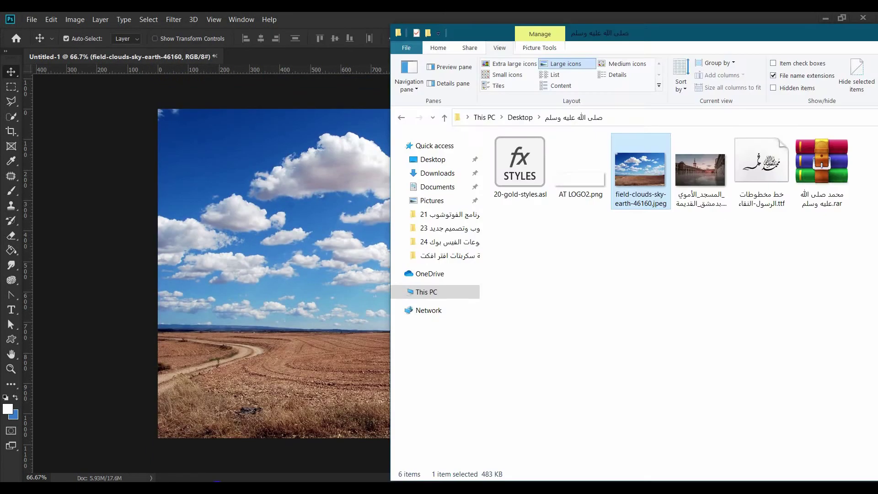
{"action": "left_click", "coordinate": [217, 488]}
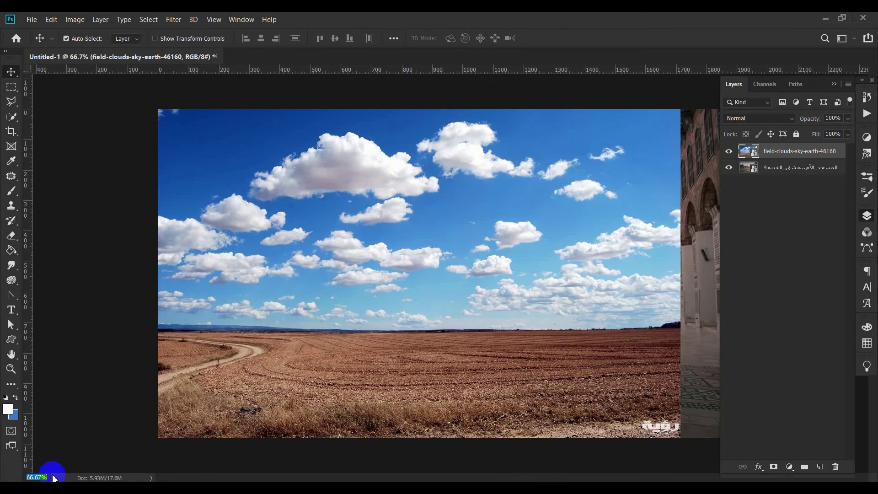
{"action": "type", "text": "60"}
{"action": "key", "text": "Return"}
{"action": "left_click", "coordinate": [553, 457]}
{"action": "left_click", "coordinate": [728, 152]}
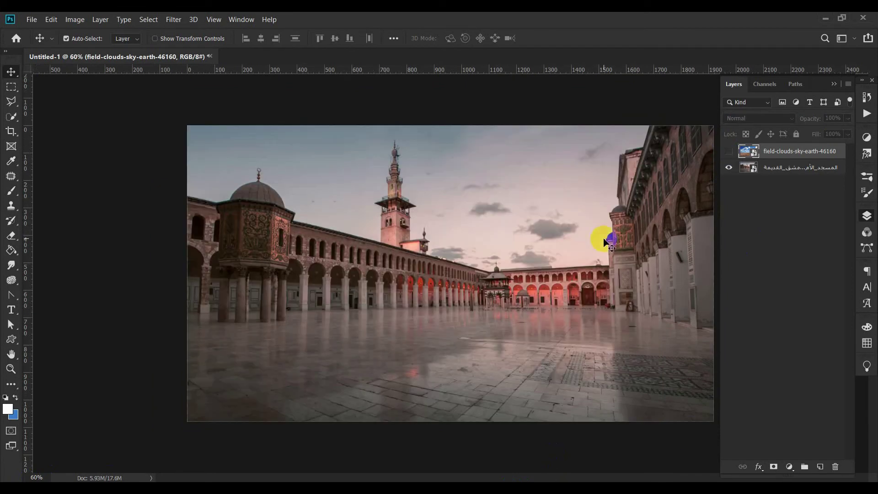
Step: Rasterize the mosque photo layer
{"action": "left_click", "coordinate": [784, 166]}
{"action": "right_click", "coordinate": [772, 170]}
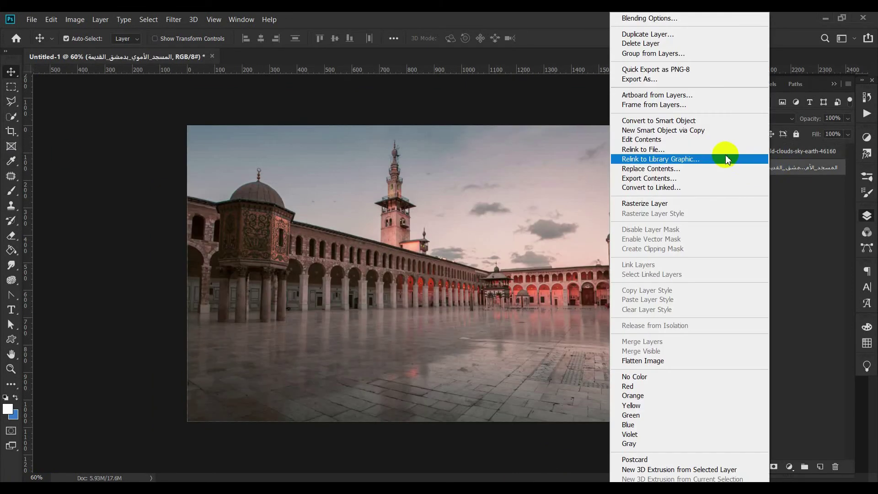
{"action": "left_click", "coordinate": [694, 207]}
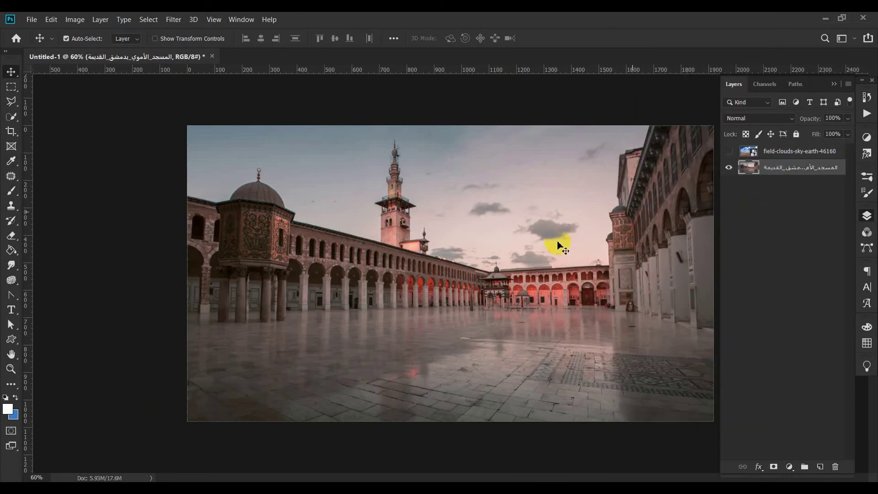
Step: Select the whole sky above the mosque buildings with the Quick Selection tool
{"action": "key", "text": "ctrl+plus"}
{"action": "key", "text": "ctrl+plus"}
{"action": "key", "text": "space"}
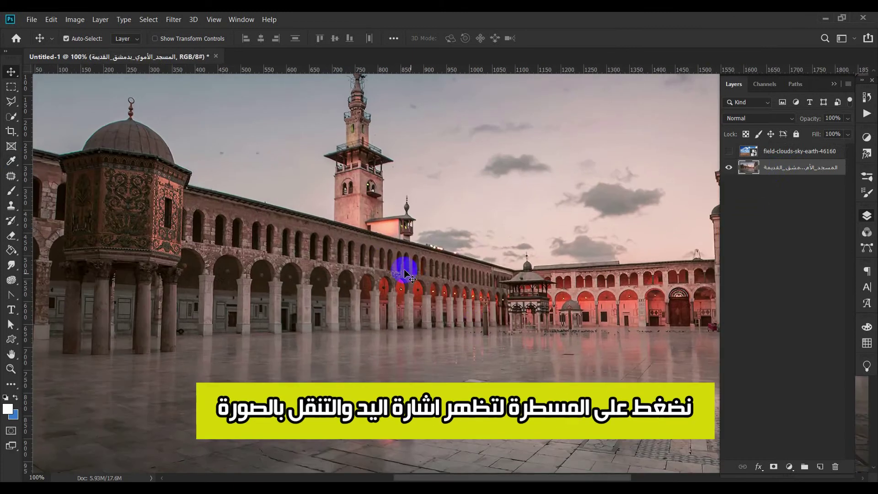
{"action": "left_click_drag", "start_coordinate": [386, 240], "coordinate": [507, 328]}
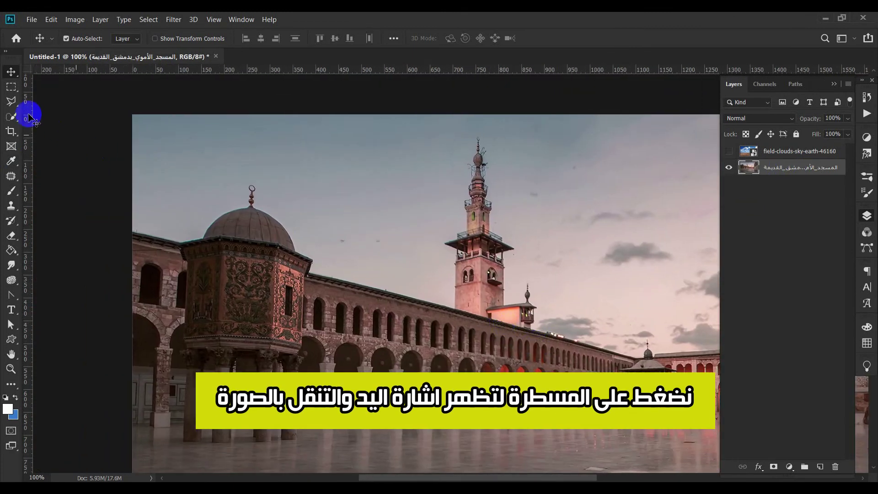
{"action": "left_click", "coordinate": [11, 119]}
{"action": "mouse_move", "coordinate": [160, 174]}
{"action": "left_mouse_down"}
{"action": "mouse_move", "coordinate": [343, 154]}
{"action": "mouse_move", "coordinate": [512, 111]}
{"action": "mouse_move", "coordinate": [604, 211]}
{"action": "left_mouse_up"}
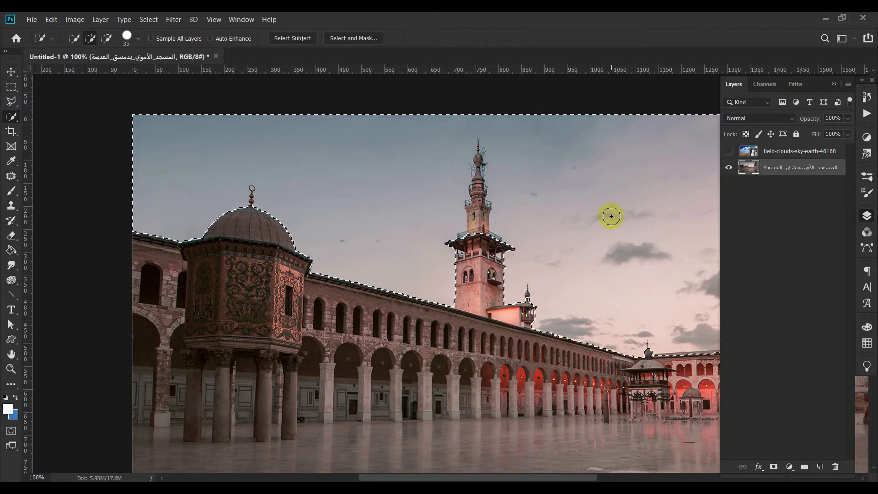
{"action": "scroll", "coordinate": [629, 206], "scroll_direction": "right", "scroll_amount": 10}
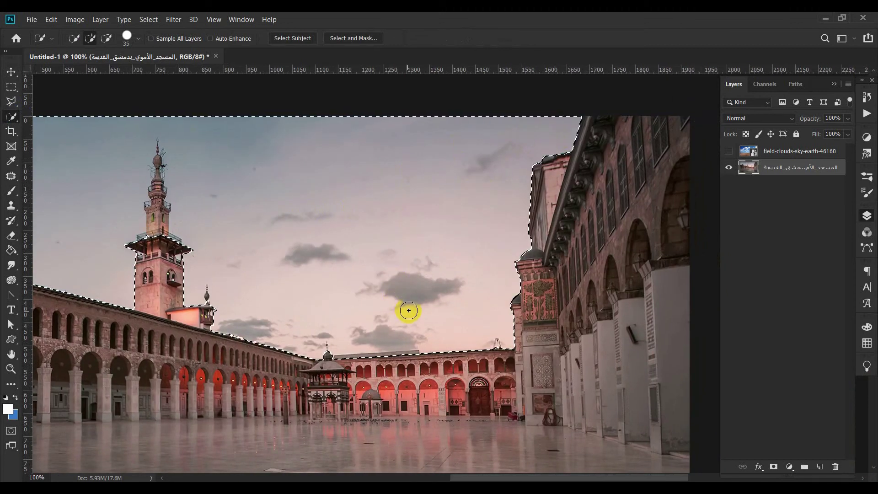
Step: Subtract the raised roof ledge above the far arcade from the sky selection with the Polygonal Lasso tool
{"action": "key", "text": "ctrl+d"}
{"action": "key", "text": "ctrl+plus"}
{"action": "left_click_drag", "start_coordinate": [407, 313], "coordinate": [491, 176]}
{"action": "left_click", "coordinate": [11, 101]}
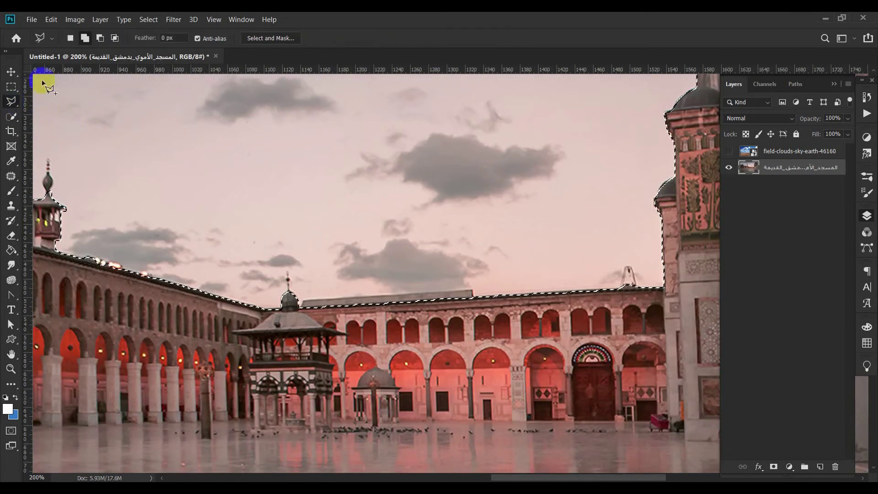
{"action": "left_click", "coordinate": [479, 267]}
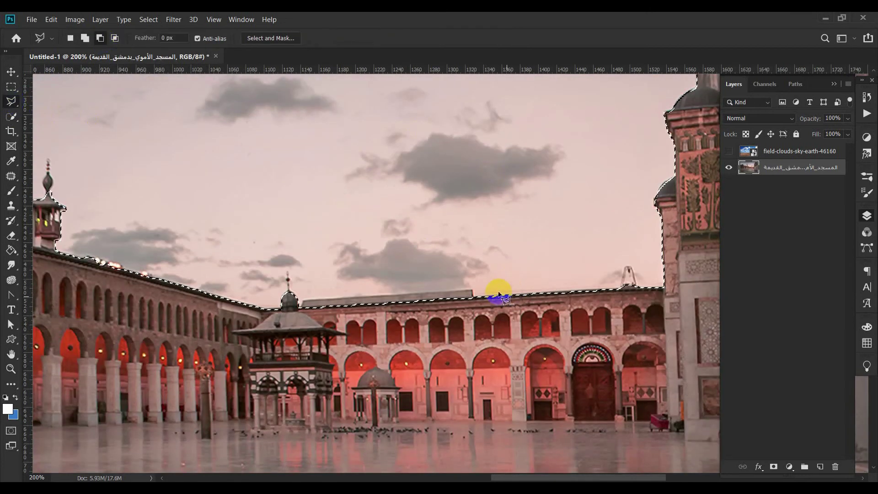
{"action": "left_click", "coordinate": [472, 298]}
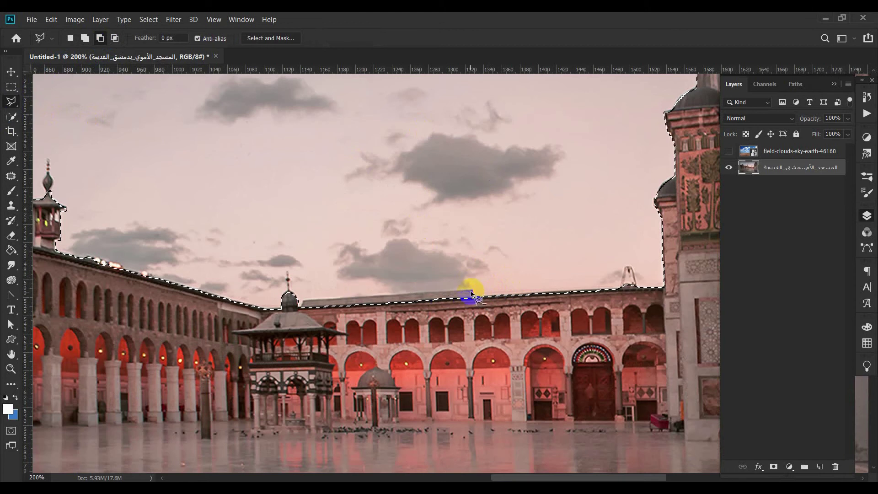
{"action": "left_click", "coordinate": [447, 291]}
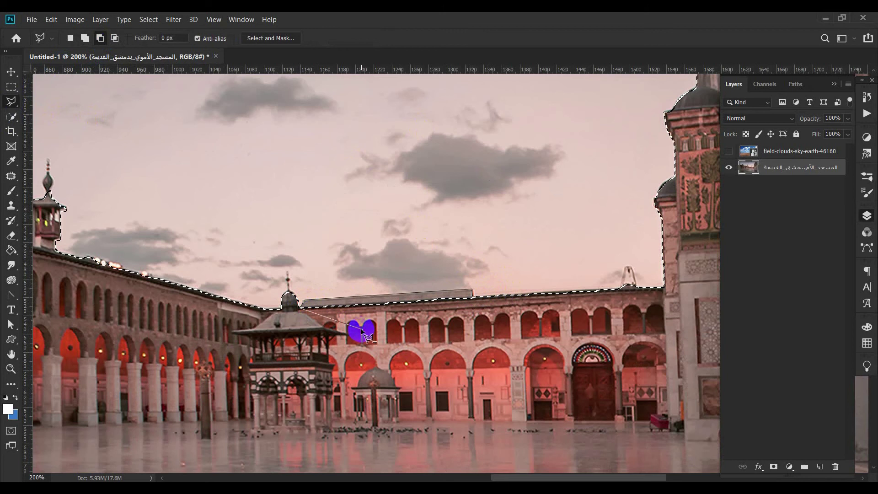
{"action": "double_click", "coordinate": [361, 330]}
Step: Subtract the minaret's upper tower from the sky selection with the Quick Selection tool, using a smaller brush toward the tip
{"action": "left_click_drag", "start_coordinate": [645, 205], "coordinate": [500, 392]}
{"action": "mouse_move", "coordinate": [533, 207]}
{"action": "left_mouse_down"}
{"action": "mouse_move", "coordinate": [486, 309]}
{"action": "mouse_move", "coordinate": [329, 266]}
{"action": "mouse_move", "coordinate": [374, 300]}
{"action": "mouse_move", "coordinate": [323, 238]}
{"action": "mouse_move", "coordinate": [361, 266]}
{"action": "mouse_move", "coordinate": [340, 265]}
{"action": "left_mouse_up"}
{"action": "left_click_drag", "start_coordinate": [298, 235], "coordinate": [343, 363]}
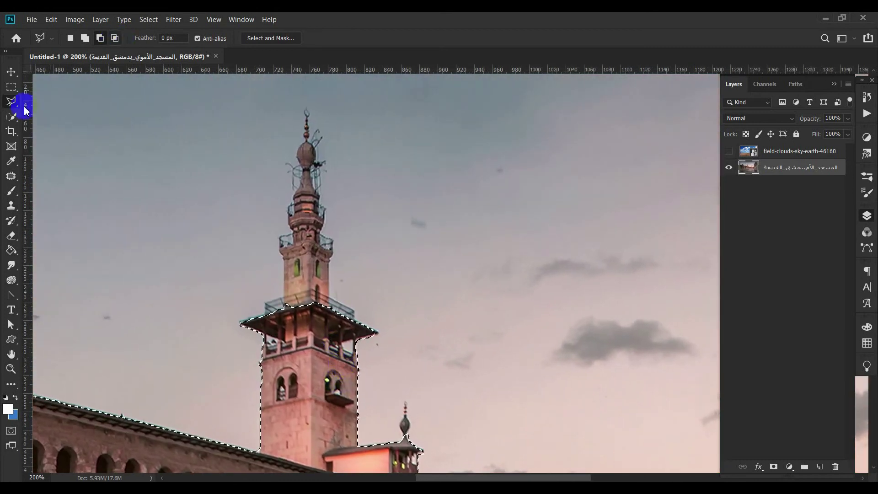
{"action": "left_click", "coordinate": [11, 116]}
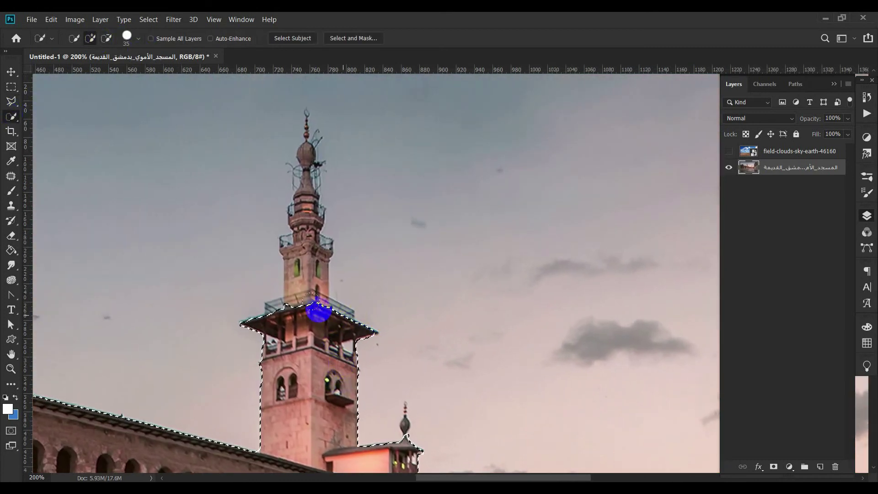
{"action": "left_click_drag", "start_coordinate": [305, 291], "coordinate": [268, 253]}
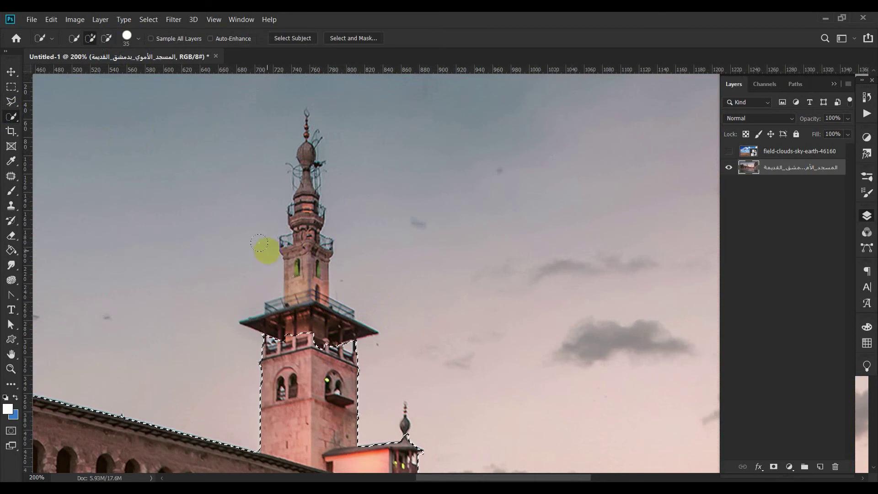
{"action": "left_click", "coordinate": [106, 38]}
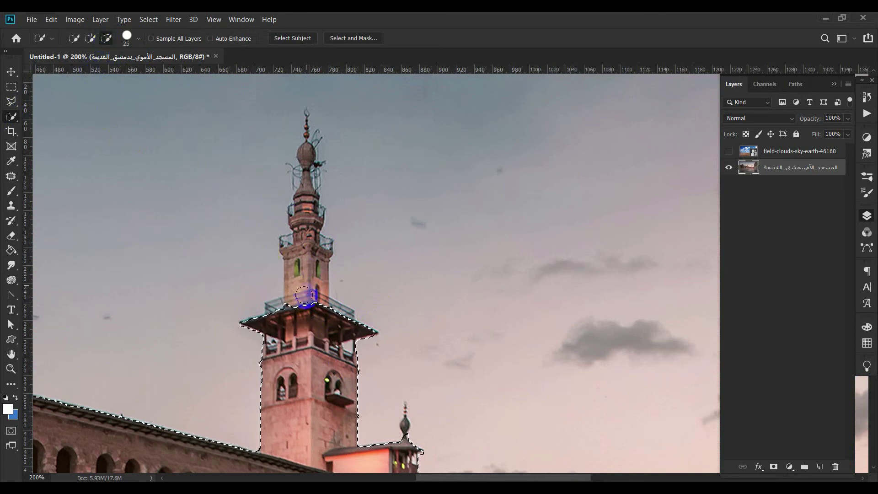
{"action": "left_click_drag", "start_coordinate": [301, 311], "coordinate": [300, 278]}
{"action": "left_click_drag", "start_coordinate": [300, 241], "coordinate": [308, 157]}
{"action": "key", "text": "bracketleft"}
{"action": "key", "text": "bracketleft"}
{"action": "key", "text": "bracketleft"}
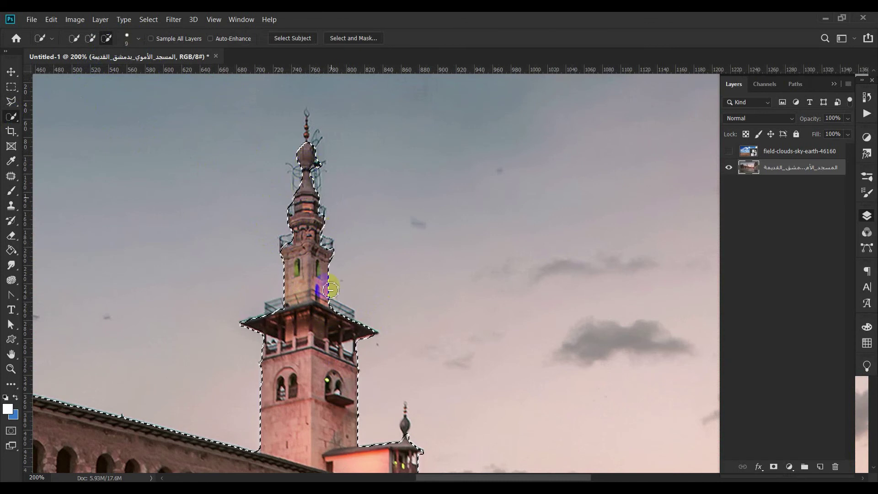
Step: Subtract the finials of the small turret and the dome from the sky selection with a smaller Quick Selection brush
{"action": "mouse_move", "coordinate": [290, 352]}
{"action": "left_mouse_down"}
{"action": "mouse_move", "coordinate": [442, 262]}
{"action": "mouse_move", "coordinate": [384, 254]}
{"action": "left_mouse_up"}
{"action": "key", "text": "bracketright"}
{"action": "key", "text": "bracketleft"}
{"action": "key", "text": "bracketleft"}
{"action": "key", "text": "bracketleft"}
{"action": "key", "text": "bracketleft"}
{"action": "key", "text": "bracketleft"}
{"action": "key", "text": "bracketleft"}
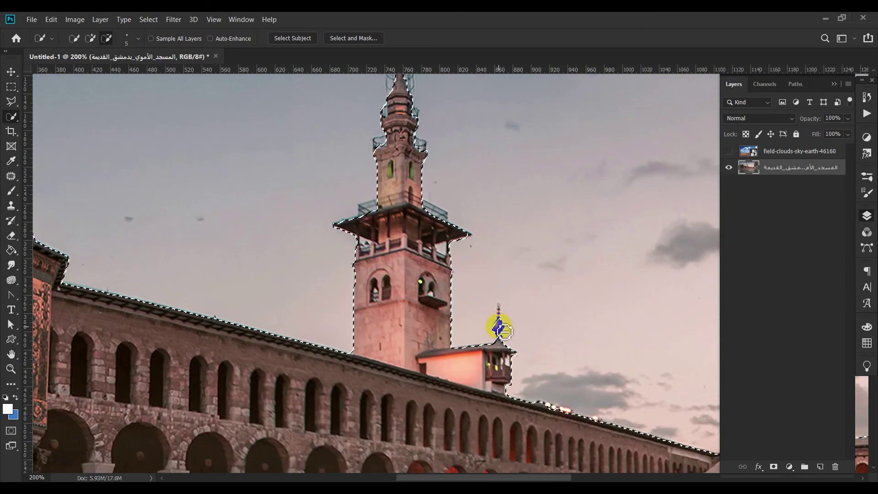
{"action": "mouse_move", "coordinate": [228, 351]}
{"action": "left_mouse_down"}
{"action": "mouse_move", "coordinate": [468, 369]}
{"action": "mouse_move", "coordinate": [415, 402]}
{"action": "mouse_move", "coordinate": [341, 406]}
{"action": "left_mouse_up"}
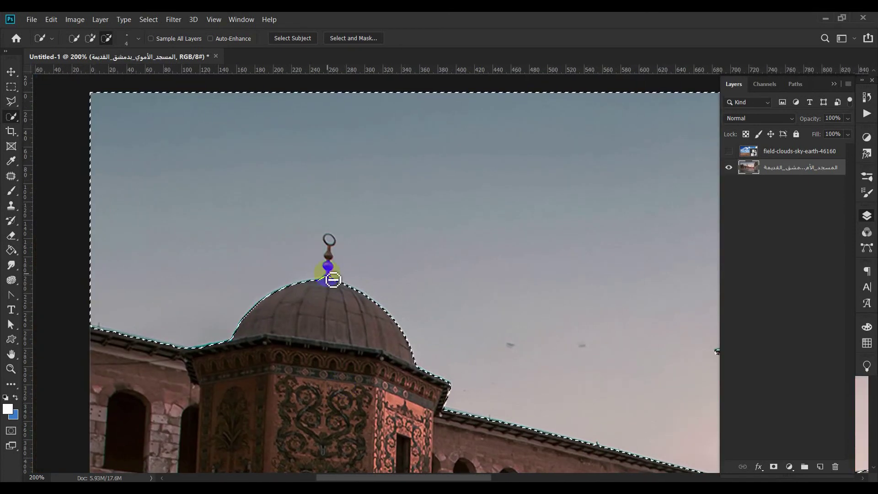
{"action": "left_click_drag", "start_coordinate": [327, 276], "coordinate": [329, 253]}
Step: Open the sky selection in Select and Mask and examine its edges around the dome and the far buildings
{"action": "left_click", "coordinate": [293, 38]}
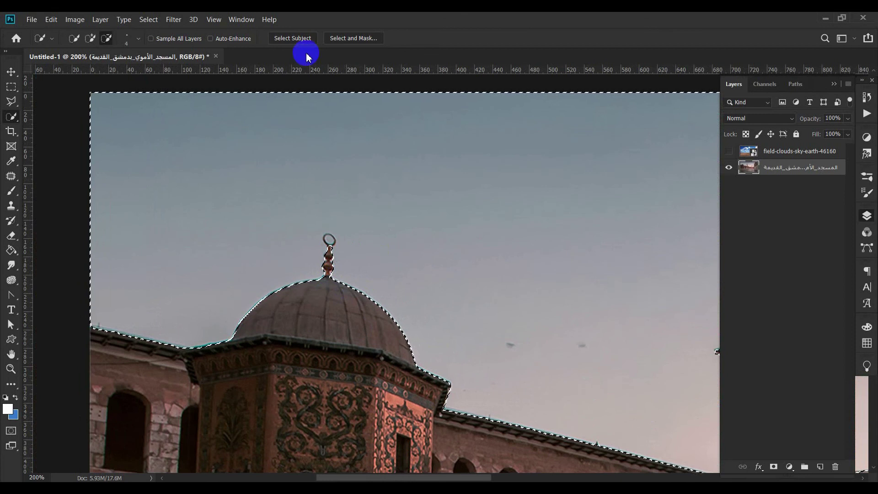
{"action": "key", "text": "v"}
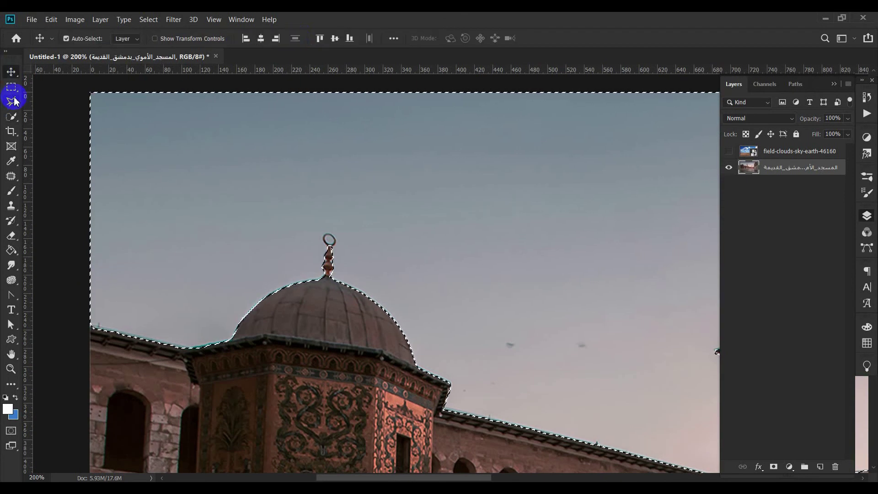
{"action": "left_click", "coordinate": [12, 117]}
{"action": "left_click", "coordinate": [352, 38]}
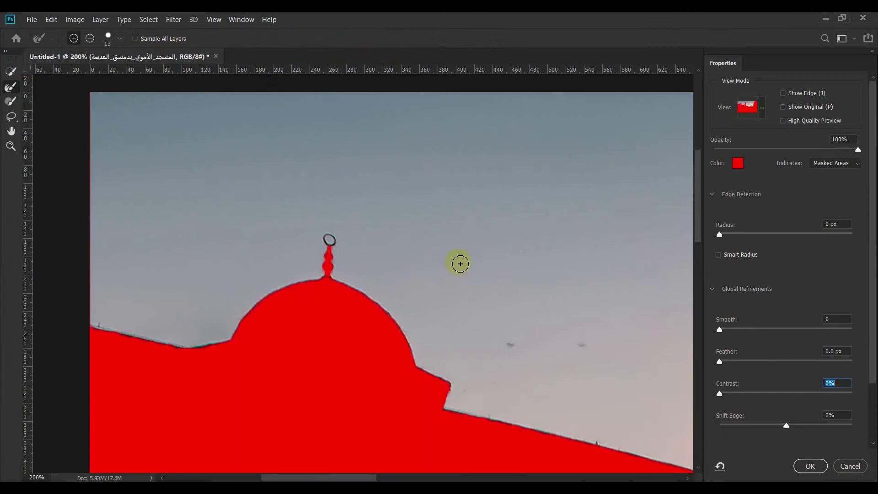
{"action": "left_click_drag", "start_coordinate": [460, 262], "coordinate": [320, 228]}
{"action": "left_click_drag", "start_coordinate": [516, 296], "coordinate": [345, 285]}
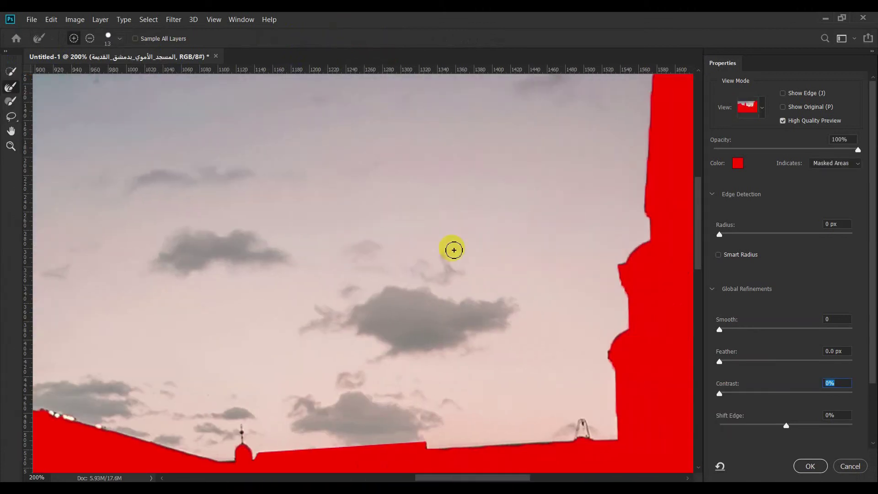
Step: Set the red overlay's opacity to 57% and brush the minaret's spire into the masked area with the Quick Selection tool at size 5
{"action": "key", "text": "ctrl+minus"}
{"action": "mouse_move", "coordinate": [221, 247]}
{"action": "left_mouse_down"}
{"action": "mouse_move", "coordinate": [443, 257]}
{"action": "mouse_move", "coordinate": [483, 239]}
{"action": "mouse_move", "coordinate": [494, 258]}
{"action": "mouse_move", "coordinate": [459, 302]}
{"action": "left_mouse_up"}
{"action": "key", "text": "ctrl+plus"}
{"action": "left_click", "coordinate": [12, 73]}
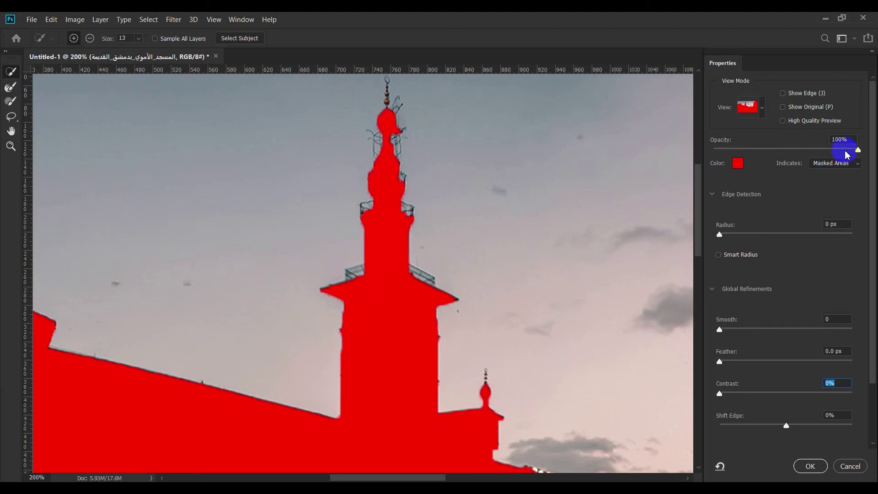
{"action": "left_click_drag", "start_coordinate": [858, 151], "coordinate": [796, 161]}
{"action": "left_click_drag", "start_coordinate": [386, 103], "coordinate": [390, 119]}
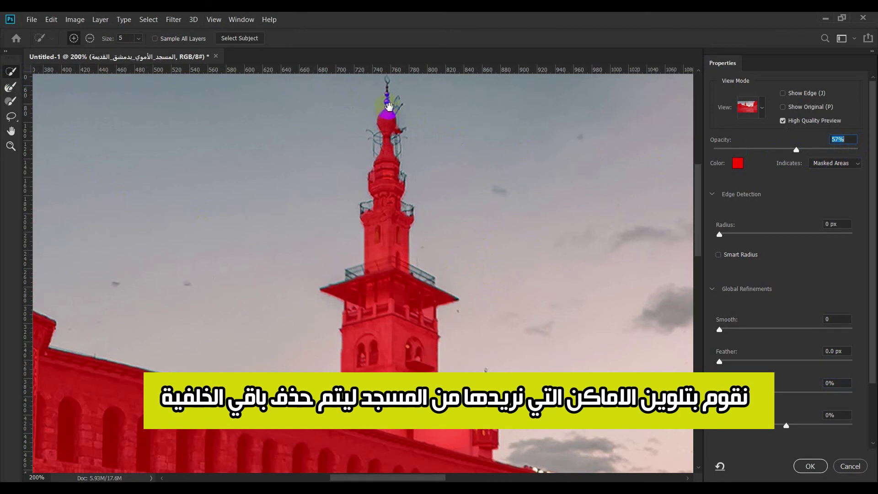
{"action": "mouse_move", "coordinate": [389, 107]}
{"action": "left_mouse_down"}
{"action": "mouse_move", "coordinate": [388, 212]}
{"action": "mouse_move", "coordinate": [388, 201]}
{"action": "left_mouse_up"}
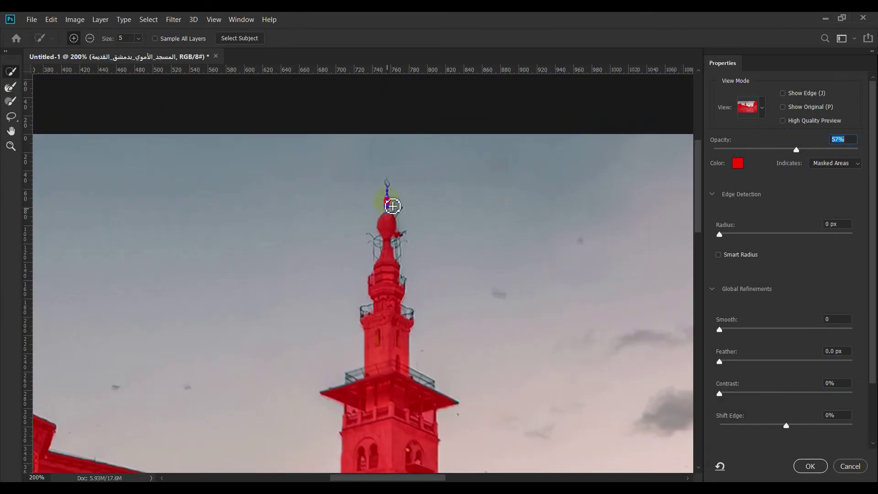
Step: Refine the edges of the dome's crescent, the rooflines and the tall building with the Refine Edge Brush and apply the refinement
{"action": "left_click", "coordinate": [11, 87]}
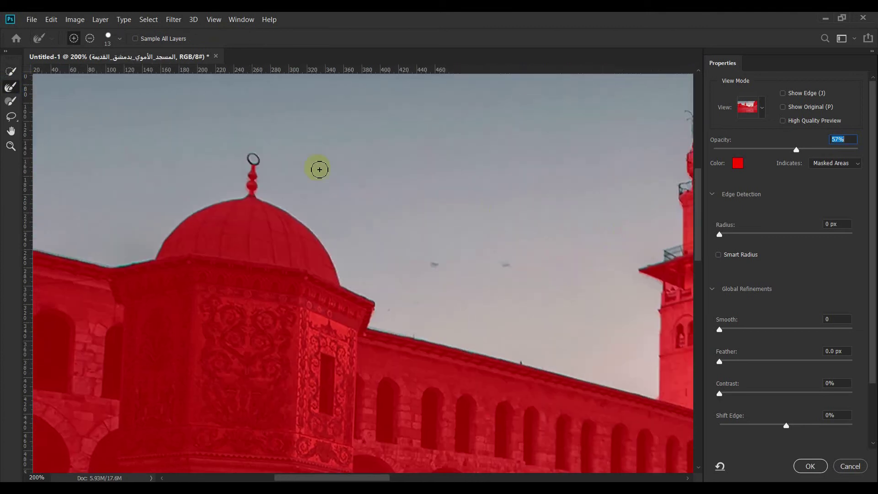
{"action": "left_click", "coordinate": [255, 171]}
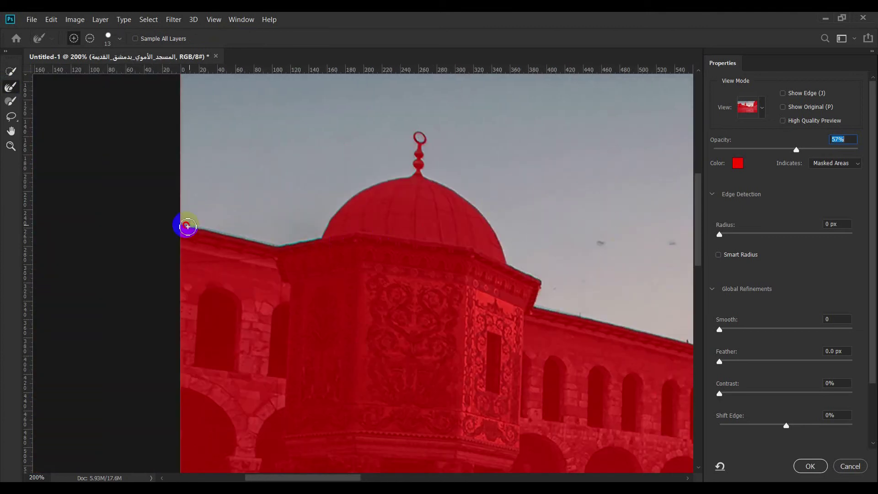
{"action": "left_click_drag", "start_coordinate": [468, 295], "coordinate": [386, 269]}
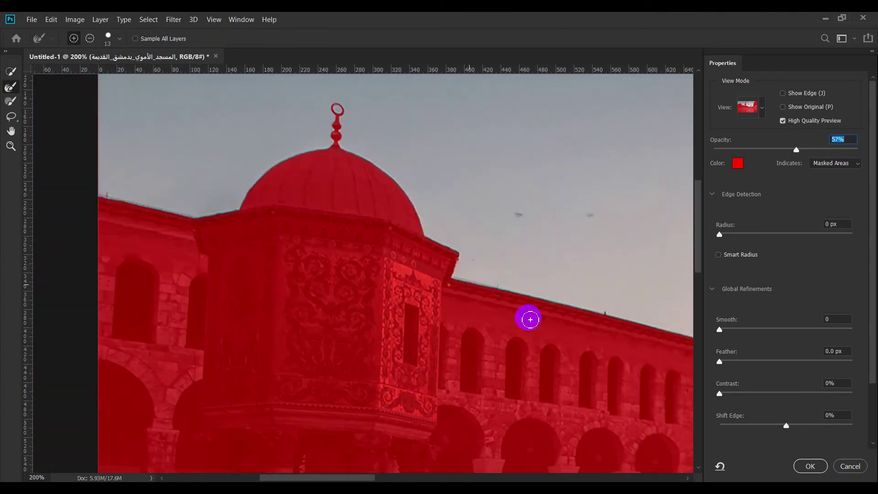
{"action": "left_click_drag", "start_coordinate": [529, 320], "coordinate": [71, 241]}
{"action": "left_click", "coordinate": [401, 154]}
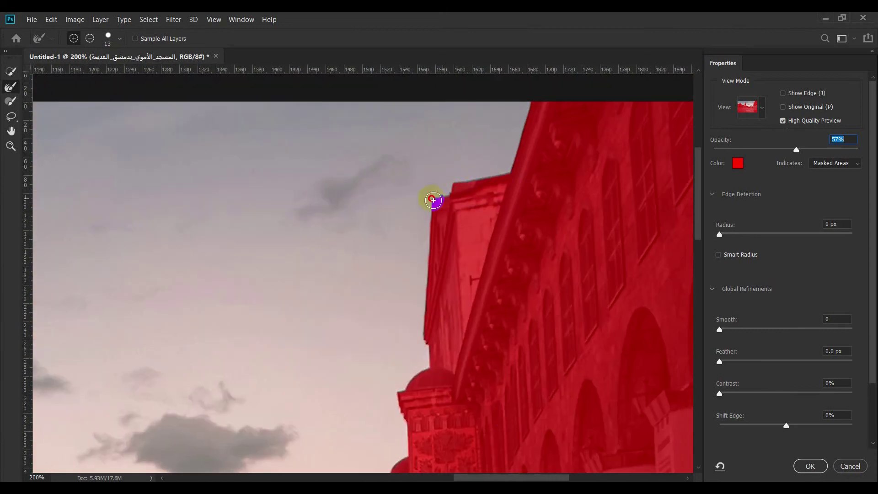
{"action": "key", "text": "ctrl+minus"}
{"action": "key", "text": "ctrl+minus"}
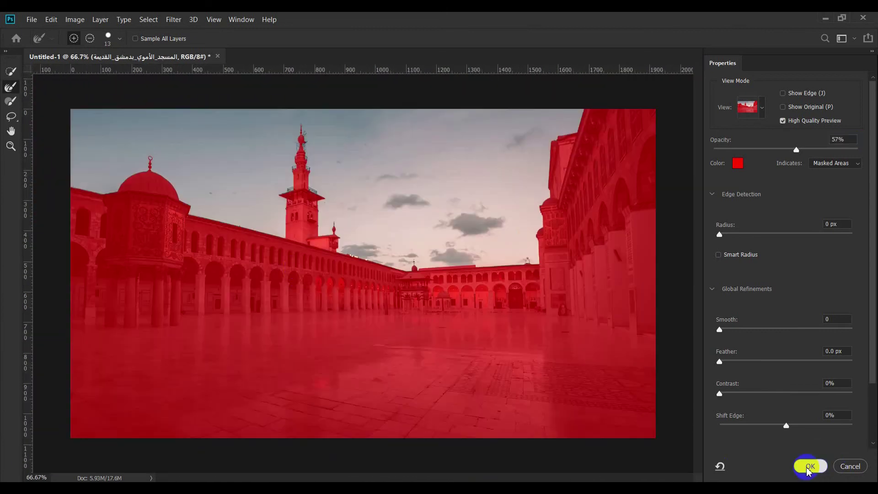
{"action": "left_click", "coordinate": [808, 467]}
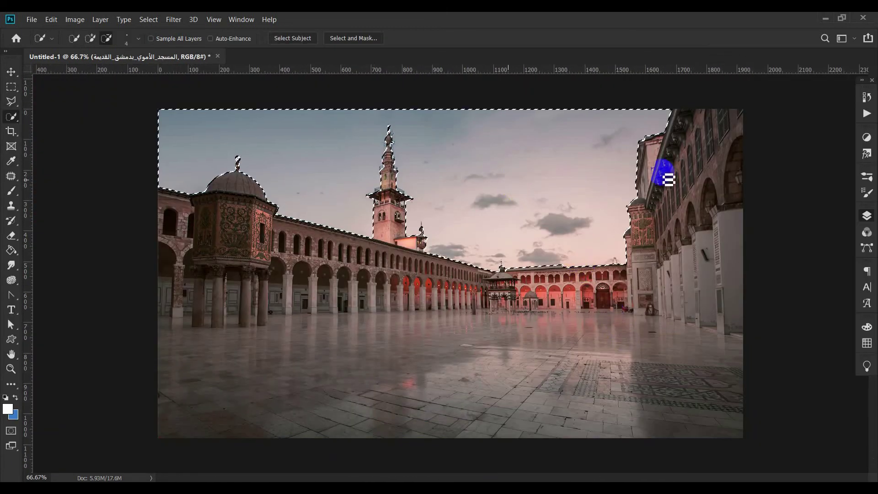
Step: Invert the selection and add it as a layer mask on the mosque photo layer
{"action": "left_click", "coordinate": [866, 217]}
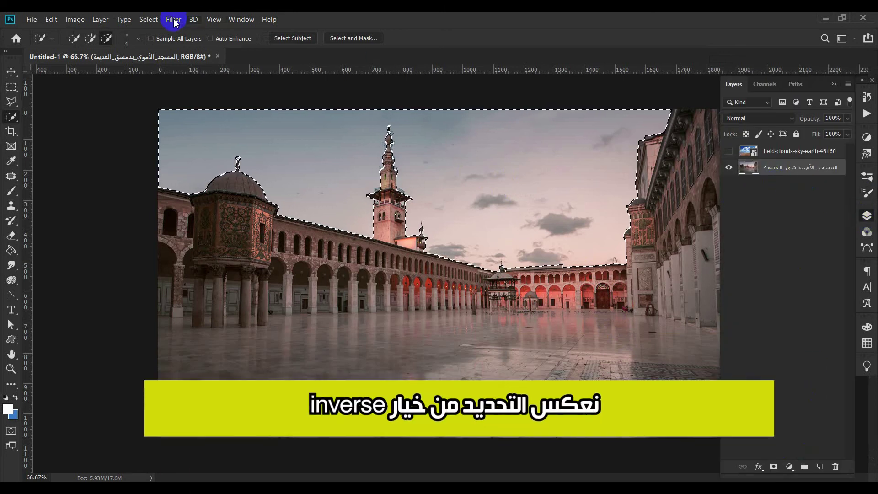
{"action": "left_click", "coordinate": [148, 19]}
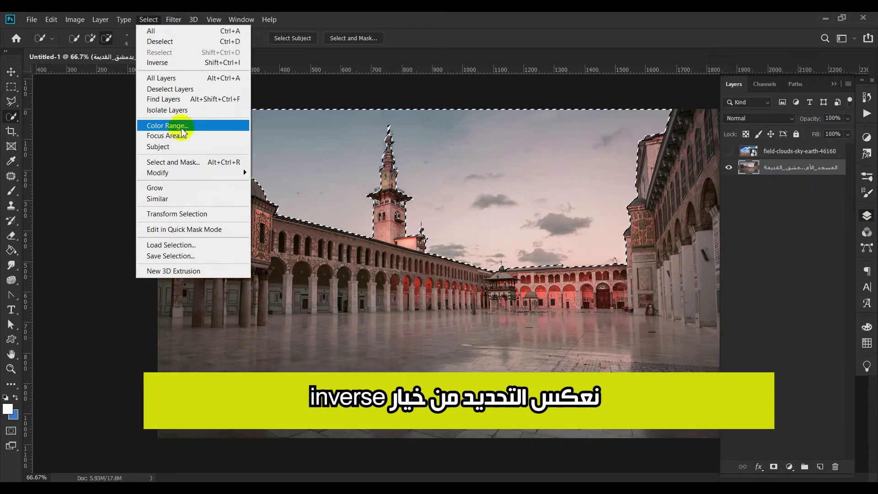
{"action": "left_click", "coordinate": [166, 62]}
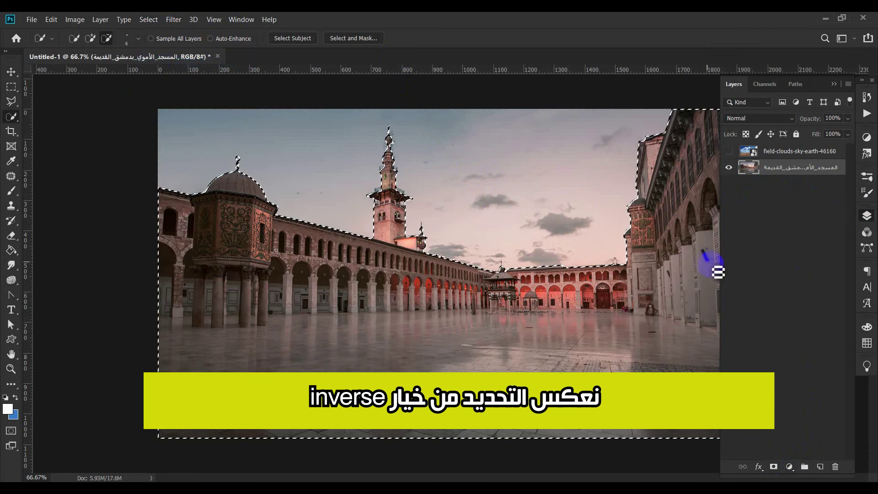
{"action": "left_click", "coordinate": [773, 466]}
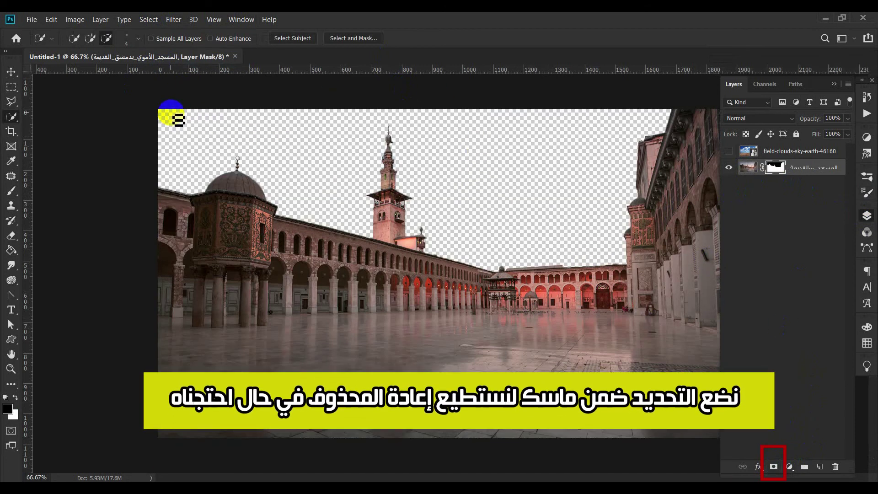
Step: Paint out the leftover fragment beside the minaret's bulb on the mask with a 10 px black brush, and switch the brush to white at 8 px
{"action": "scroll", "coordinate": [225, 118], "scroll_direction": "up", "scroll_amount": 2}
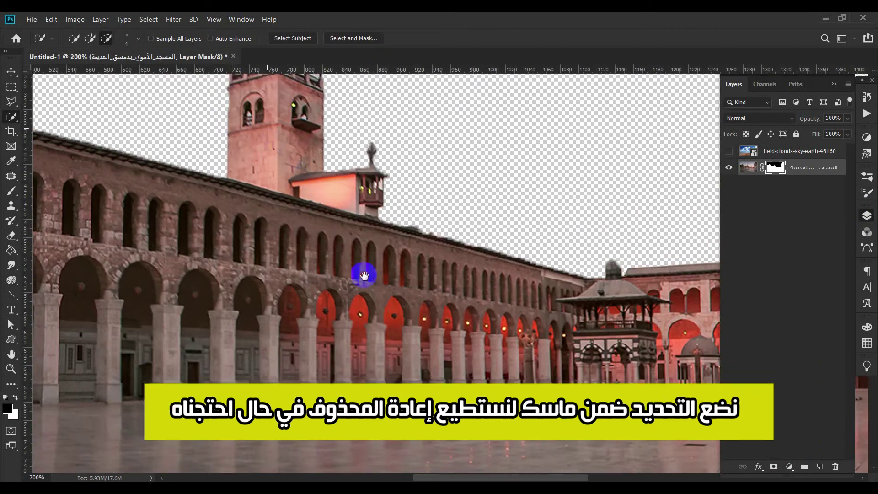
{"action": "left_click_drag", "start_coordinate": [362, 275], "coordinate": [366, 406]}
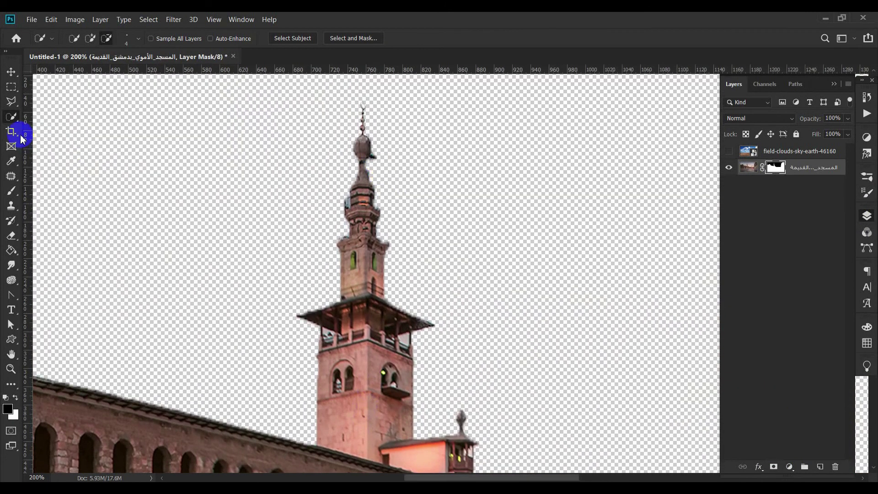
{"action": "key", "text": "d"}
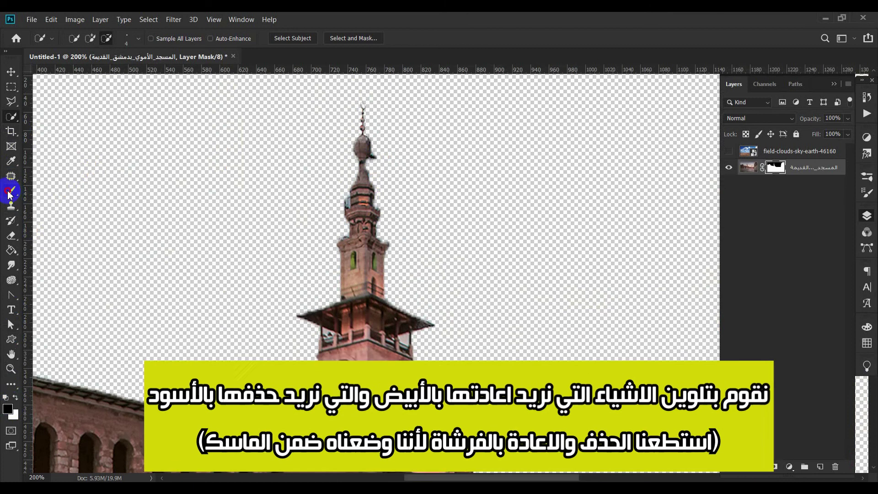
{"action": "left_click", "coordinate": [12, 191]}
{"action": "key", "text": "bracketleft"}
{"action": "key", "text": "bracketleft"}
{"action": "key", "text": "bracketleft"}
{"action": "key", "text": "bracketleft"}
{"action": "key", "text": "bracketleft"}
{"action": "key", "text": "bracketleft"}
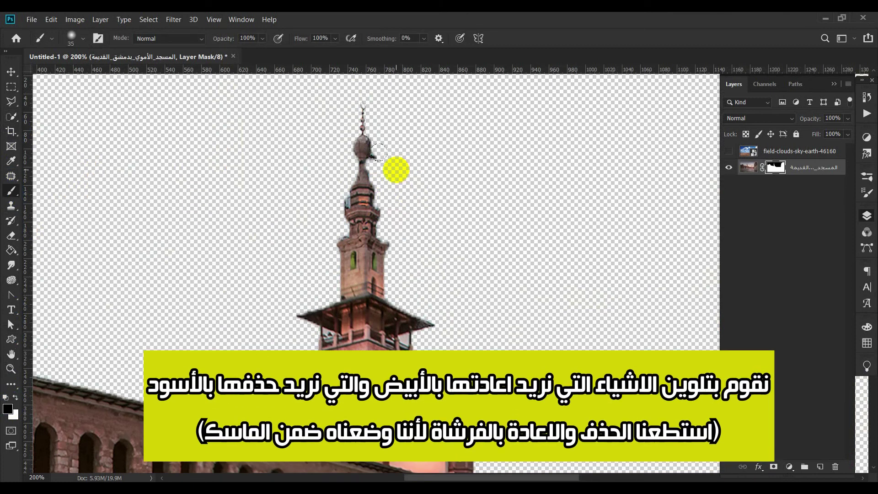
{"action": "key", "text": "bracketleft"}
{"action": "key", "text": "bracketleft"}
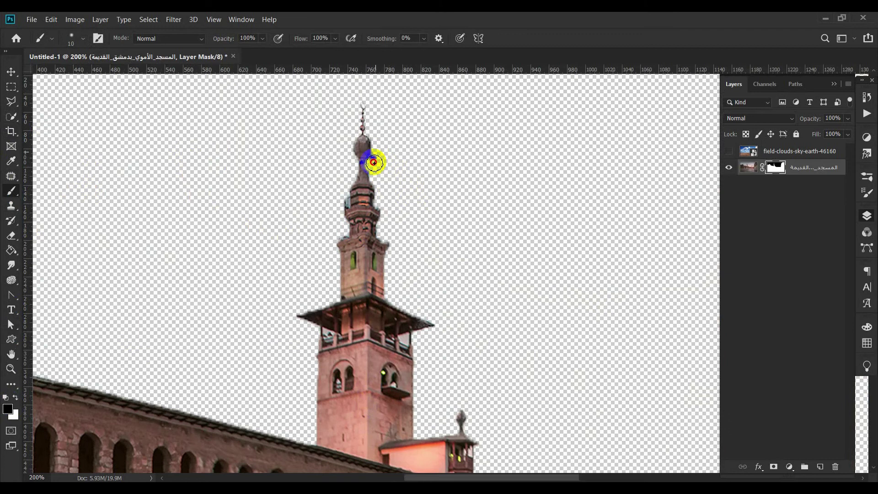
{"action": "key", "text": "x"}
{"action": "key", "text": "bracketleft"}
{"action": "scroll", "coordinate": [359, 212], "scroll_direction": "down", "scroll_amount": 10}
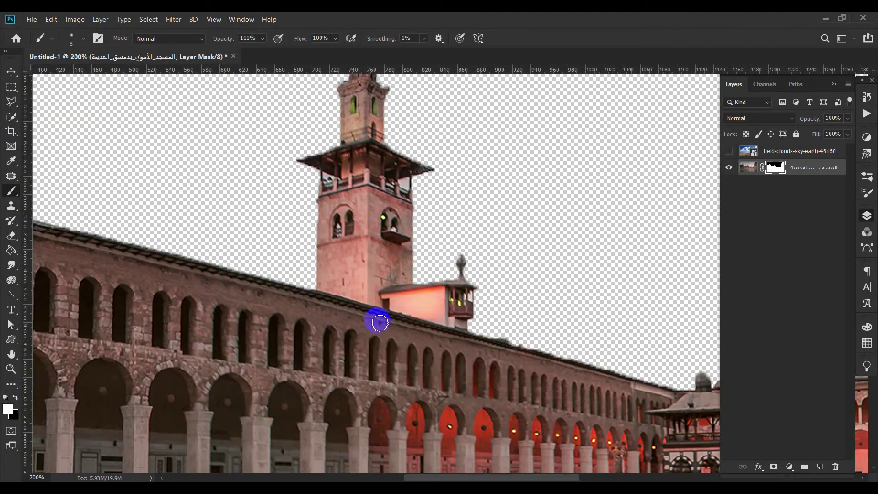
{"action": "scroll", "coordinate": [380, 322], "scroll_direction": "down", "scroll_amount": 1}
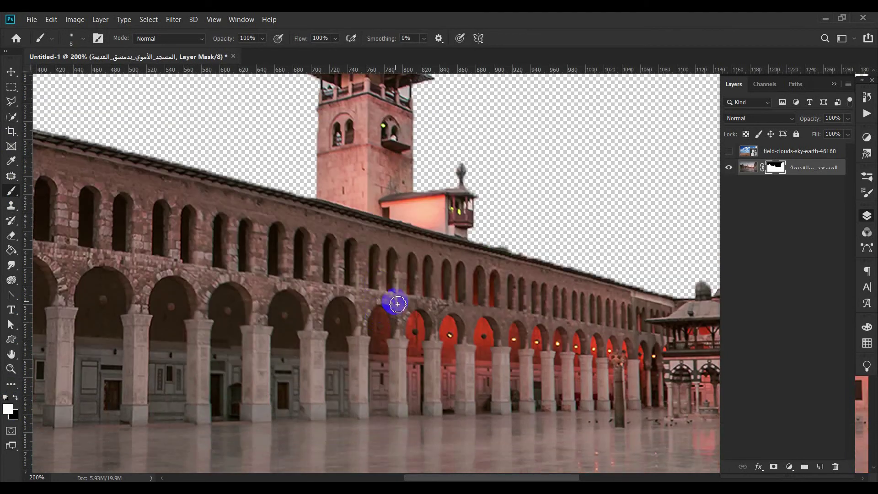
{"action": "scroll", "coordinate": [396, 305], "scroll_direction": "down", "scroll_amount": 3}
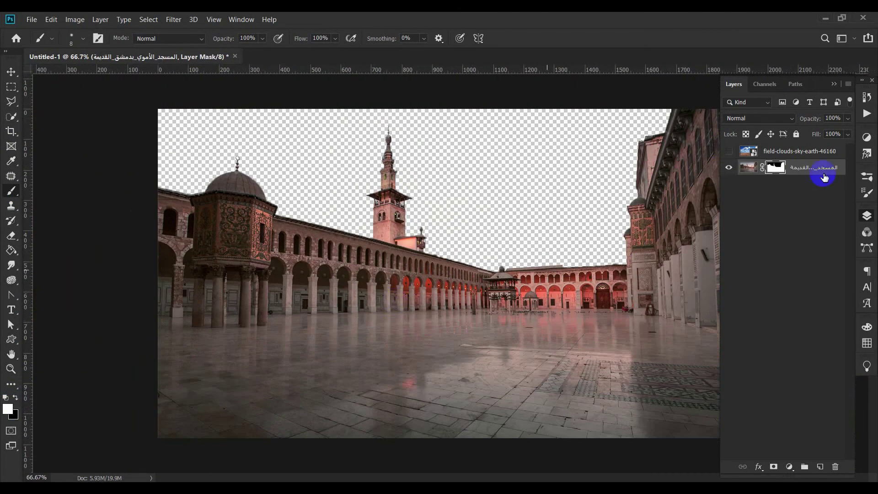
Step: Show the field-clouds-sky-earth-46160 layer, place it beneath the masked mosque layer and shift it slightly within the sky area
{"action": "left_click", "coordinate": [729, 151]}
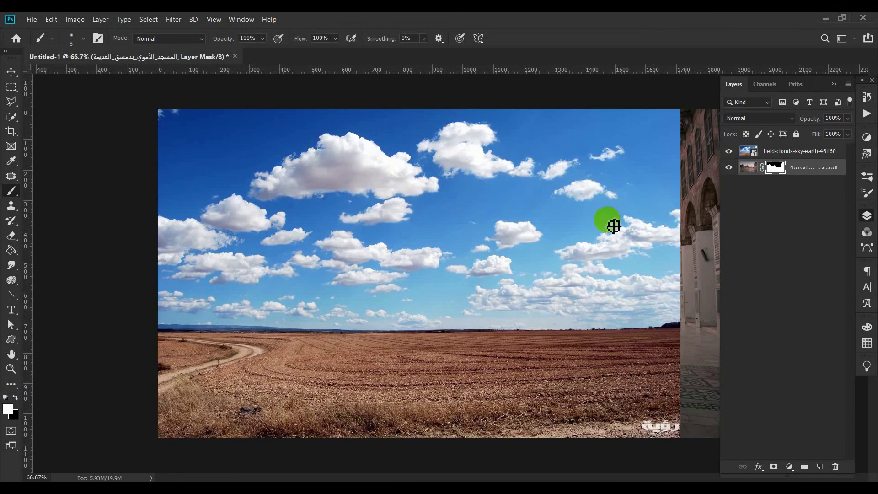
{"action": "left_click", "coordinate": [10, 74]}
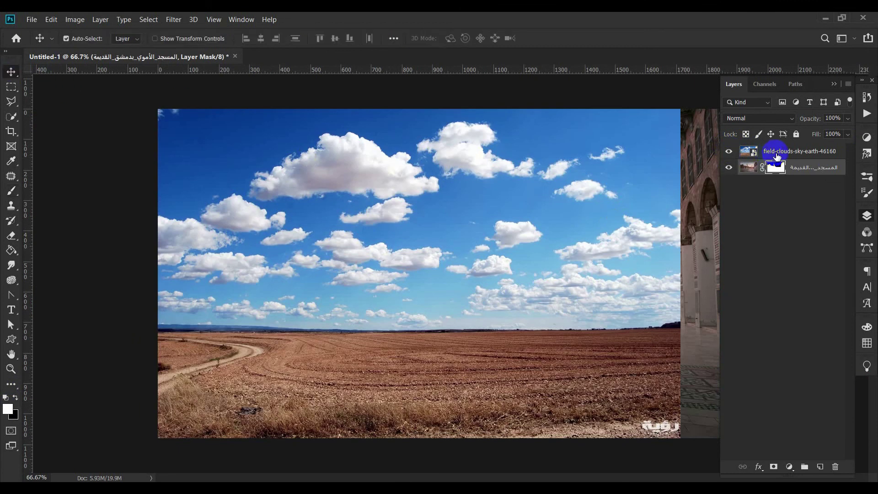
{"action": "left_click_drag", "start_coordinate": [776, 157], "coordinate": [769, 185]}
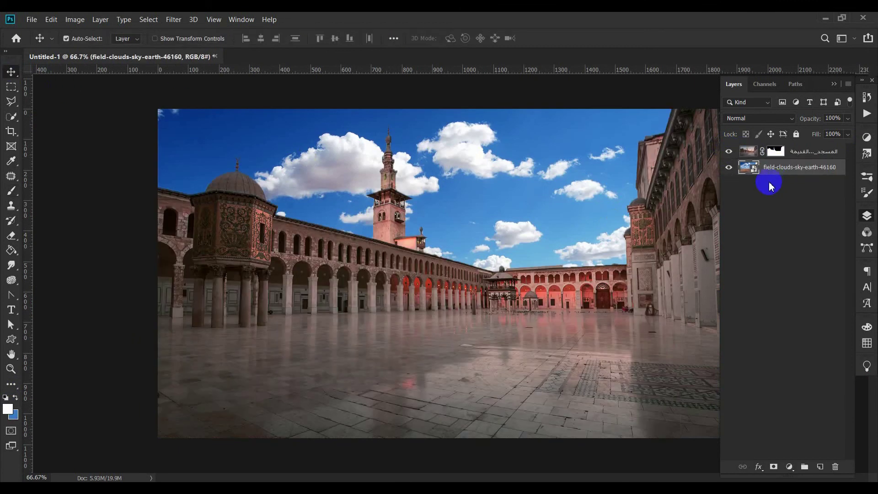
{"action": "left_click_drag", "start_coordinate": [544, 167], "coordinate": [542, 195]}
Step: Browse the glyphs of the square-named PURITY_kw font in smaller thumbnails to find the Muhammad calligraphy designs
{"action": "left_click", "coordinate": [834, 84]}
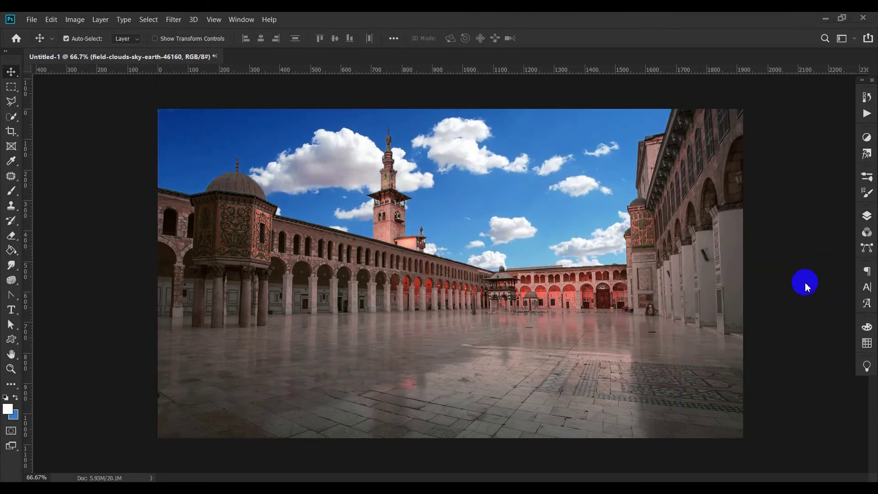
{"action": "left_click", "coordinate": [865, 304]}
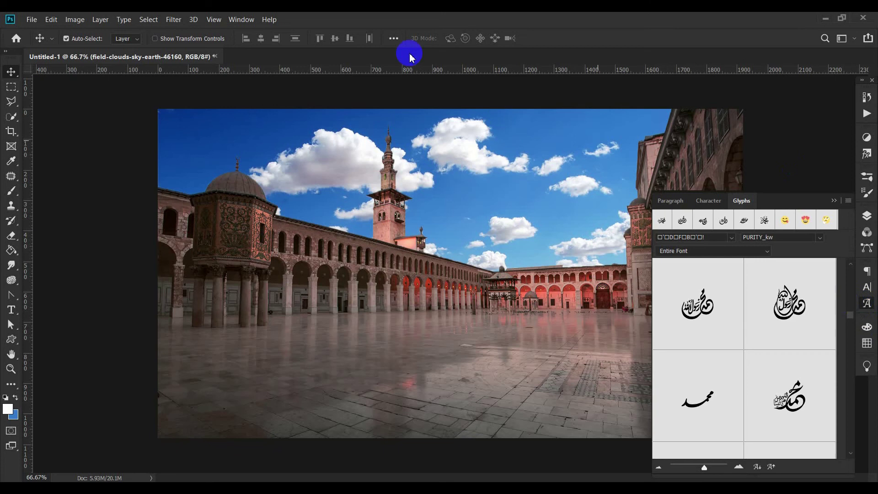
{"action": "left_click", "coordinate": [237, 22]}
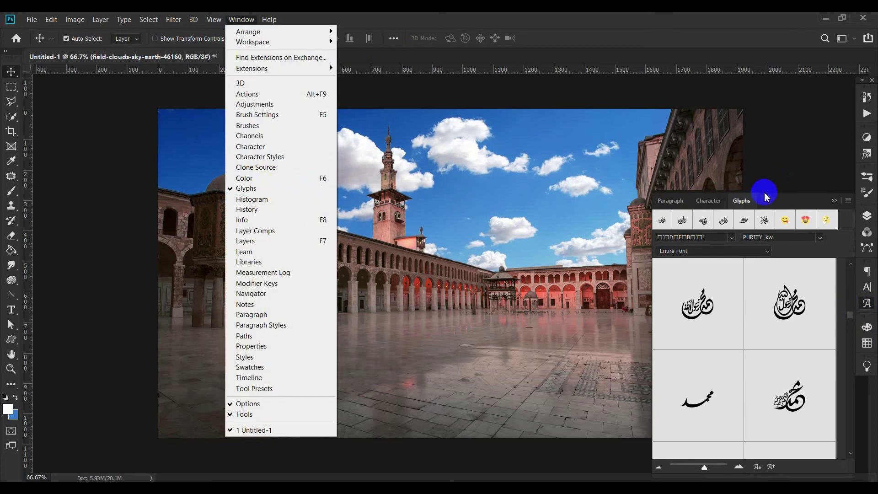
{"action": "left_click", "coordinate": [818, 250]}
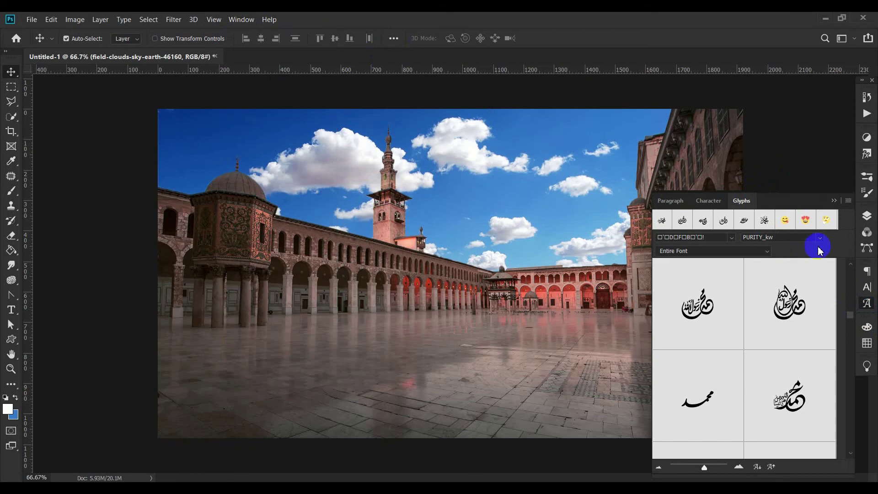
{"action": "left_click", "coordinate": [731, 237]}
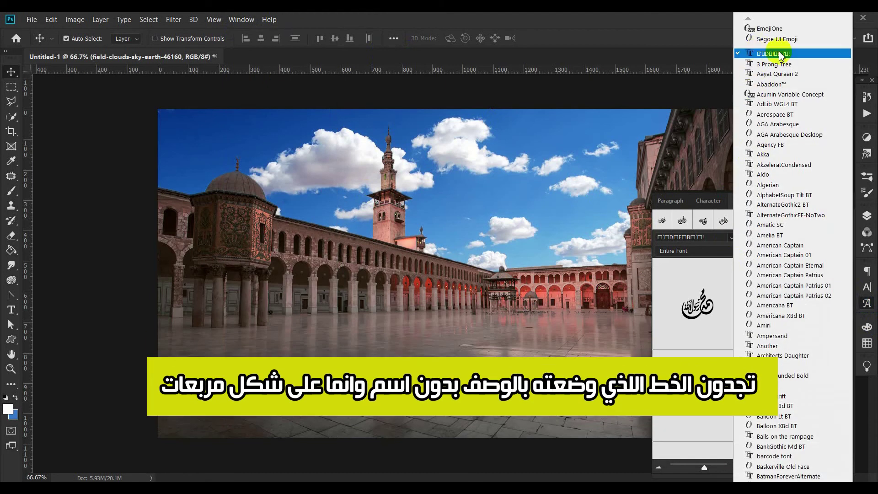
{"action": "left_click", "coordinate": [795, 55]}
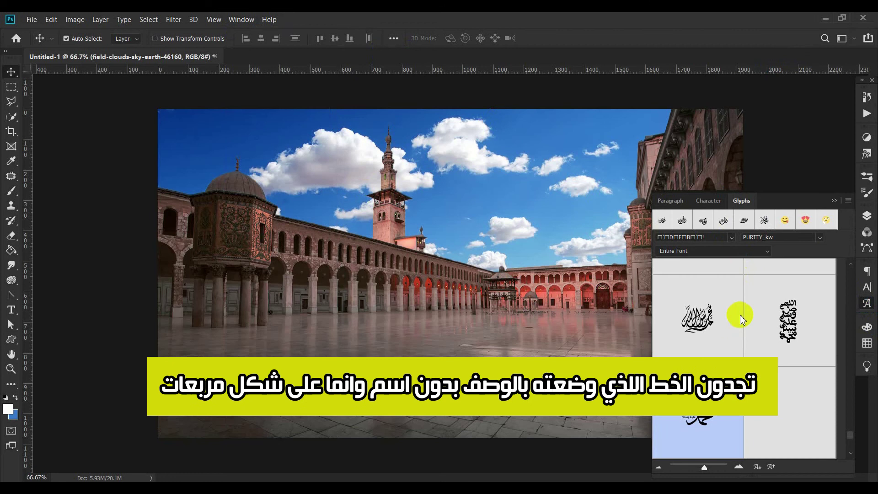
{"action": "scroll", "coordinate": [757, 393], "scroll_direction": "up", "scroll_amount": 10}
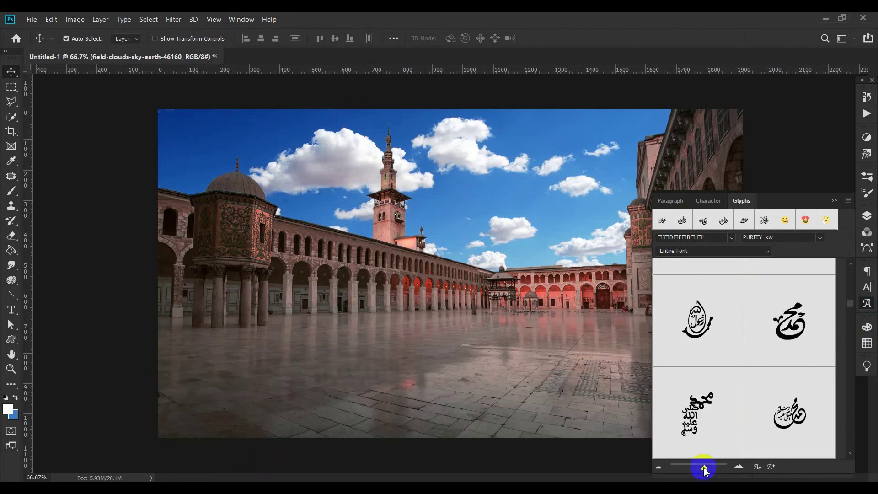
{"action": "mouse_move", "coordinate": [701, 469]}
{"action": "left_mouse_down"}
{"action": "mouse_move", "coordinate": [712, 465]}
{"action": "mouse_move", "coordinate": [685, 470]}
{"action": "mouse_move", "coordinate": [695, 470]}
{"action": "left_mouse_up"}
Step: Insert the محمد رسول الله glyph as white 600 px text in place of the placeholder text, and shift it beside the minaret
{"action": "left_click", "coordinate": [656, 300]}
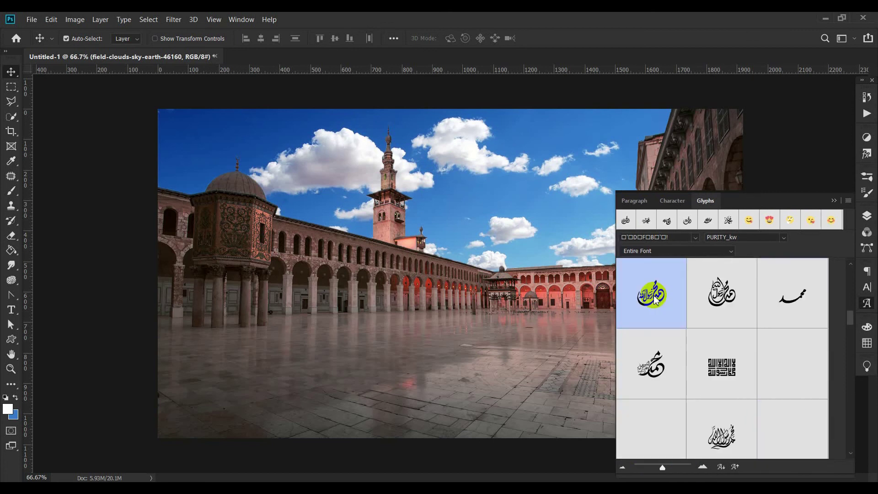
{"action": "left_click", "coordinate": [12, 310]}
{"action": "left_click", "coordinate": [333, 285]}
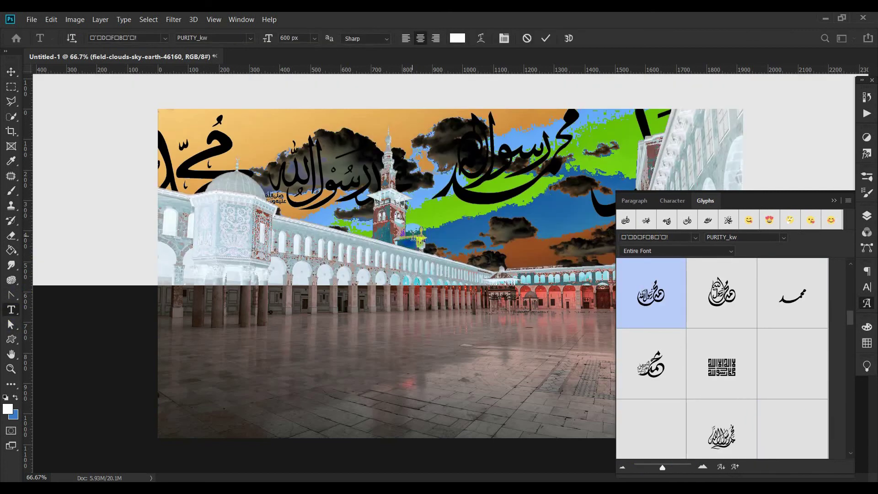
{"action": "double_click", "coordinate": [655, 305]}
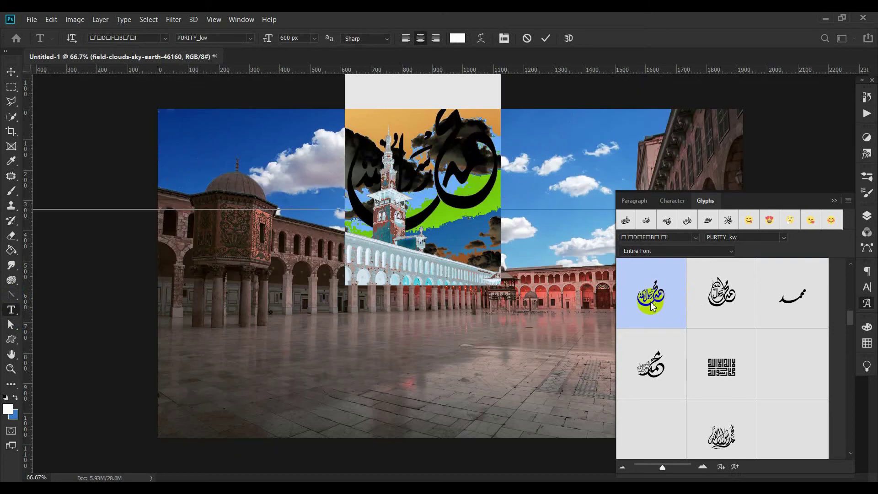
{"action": "left_click", "coordinate": [428, 224]}
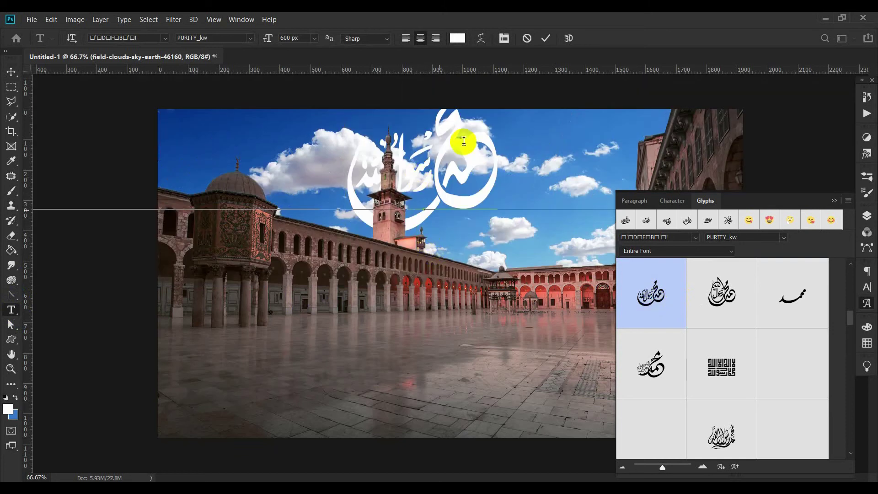
{"action": "left_click_drag", "start_coordinate": [320, 277], "coordinate": [550, 311]}
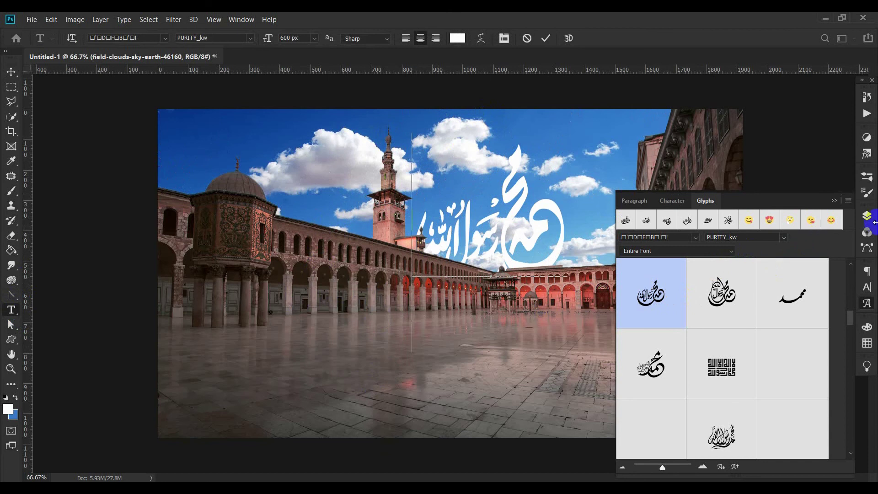
Step: Place the calligraphy text layer above the masked mosque layer and move the calligraphy down onto the courtyard floor
{"action": "left_click", "coordinate": [866, 216]}
{"action": "left_click", "coordinate": [779, 148]}
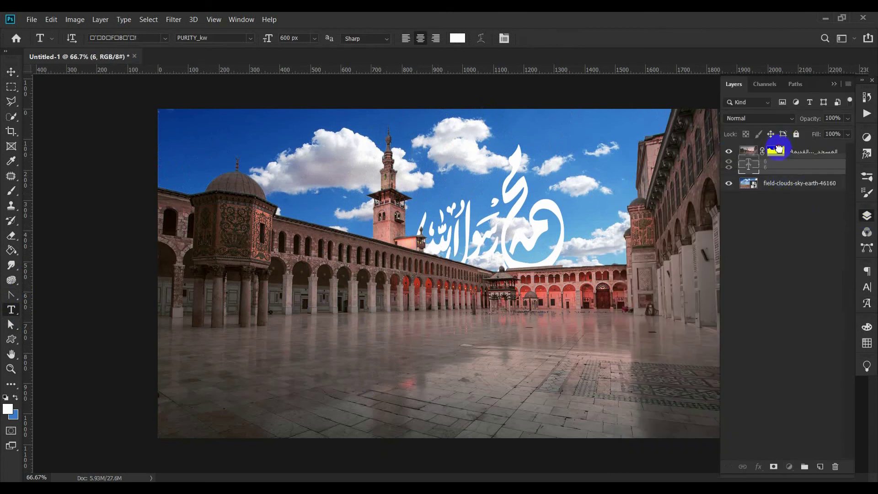
{"action": "left_click_drag", "start_coordinate": [772, 175], "coordinate": [772, 147]}
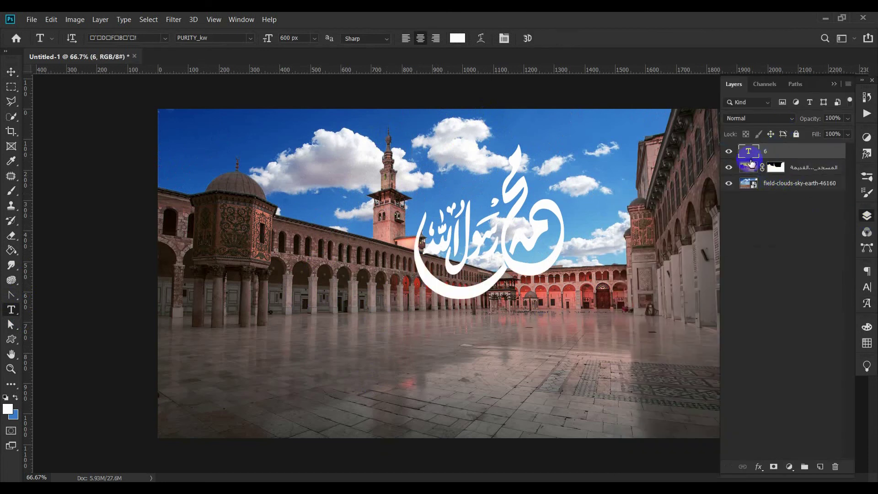
{"action": "left_click", "coordinate": [11, 71]}
{"action": "left_click_drag", "start_coordinate": [539, 230], "coordinate": [608, 396]}
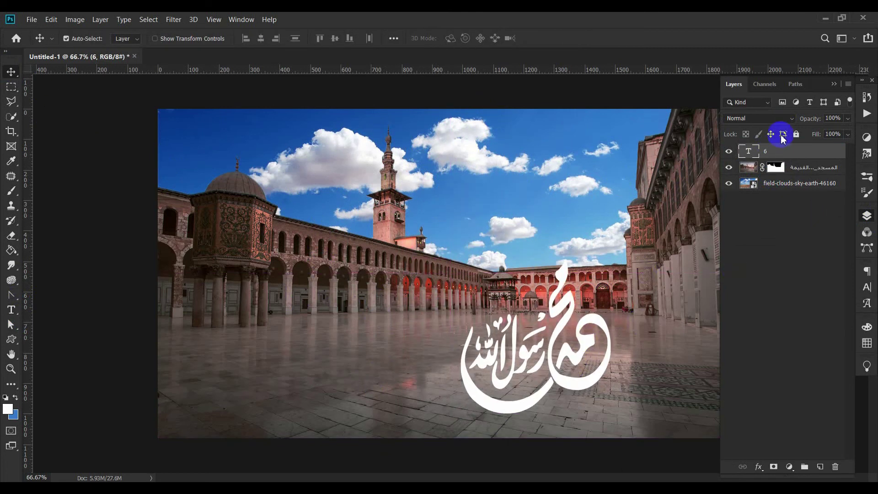
Step: Add a second 600 px text layer containing the محمد glyph with the small صلى الله عليه وسلم phrase beside the first calligraphy
{"action": "left_click", "coordinate": [12, 311]}
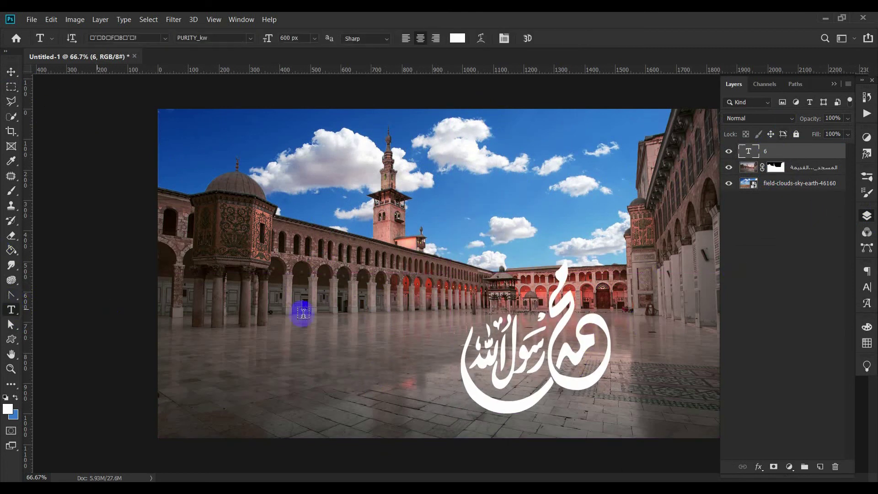
{"action": "left_click", "coordinate": [340, 310]}
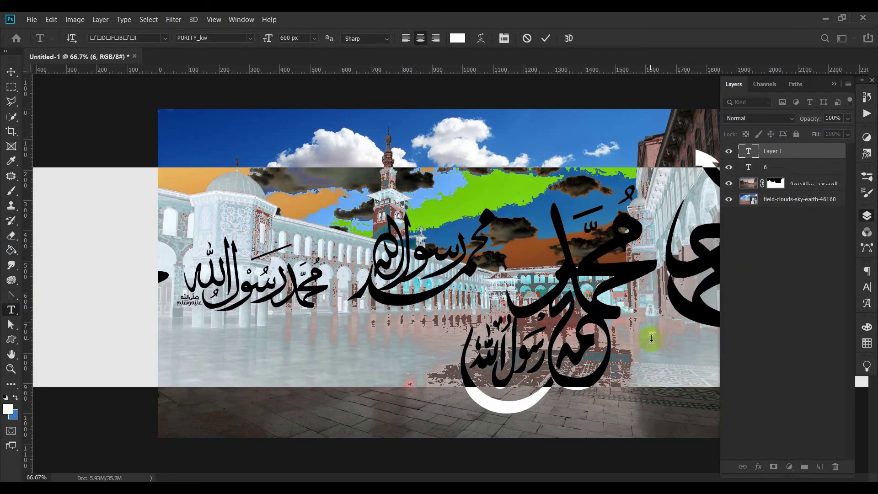
{"action": "key", "text": "BackSpace"}
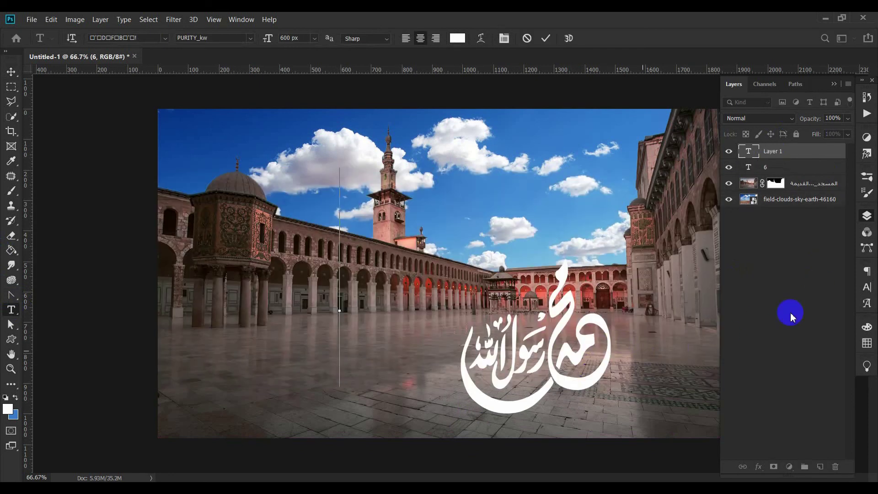
{"action": "left_click", "coordinate": [869, 307]}
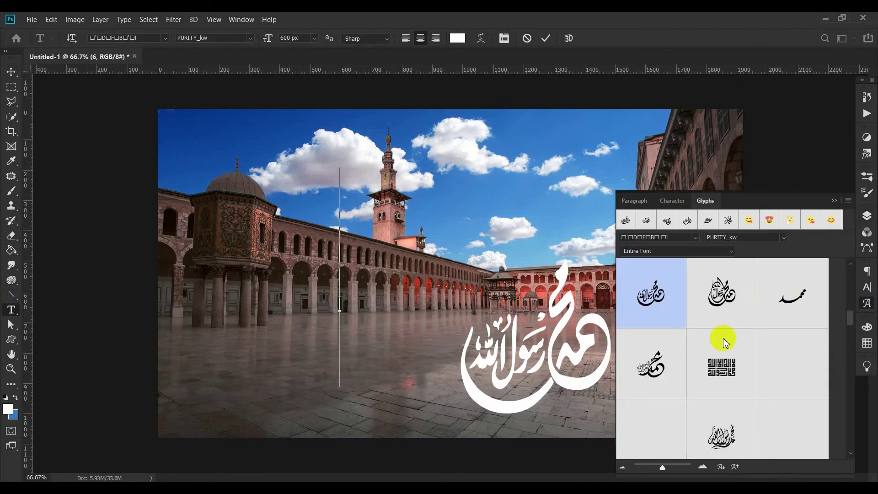
{"action": "scroll", "coordinate": [801, 402], "scroll_direction": "down", "scroll_amount": 5}
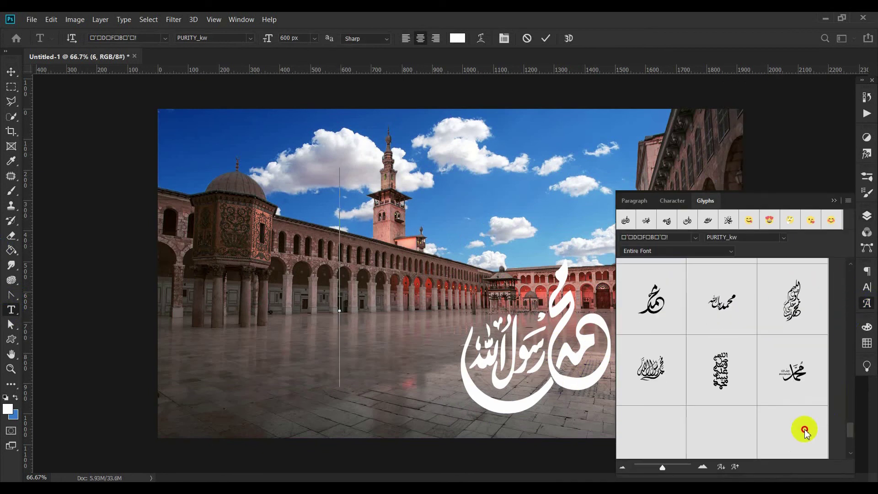
{"action": "double_click", "coordinate": [780, 358]}
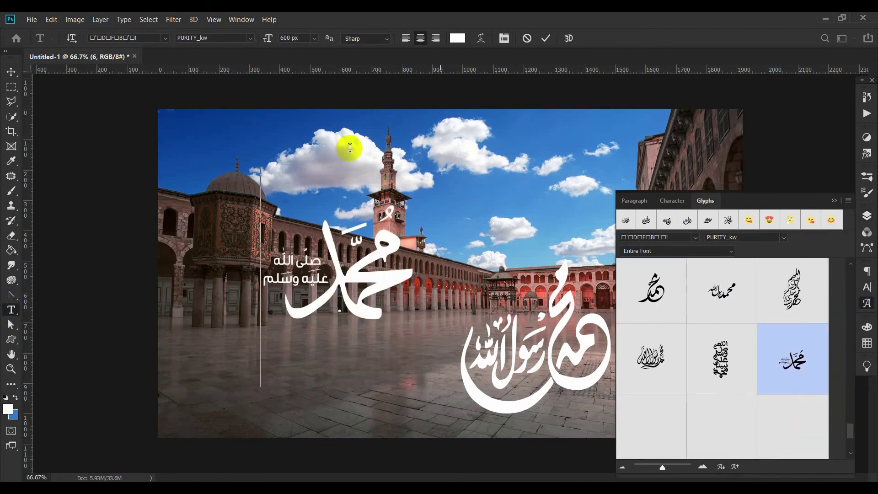
{"action": "left_click", "coordinate": [546, 38]}
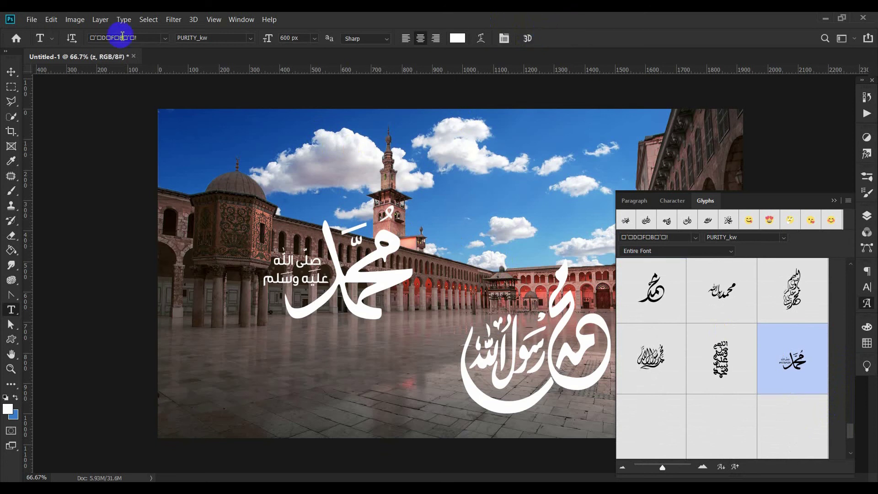
{"action": "left_click", "coordinate": [20, 73]}
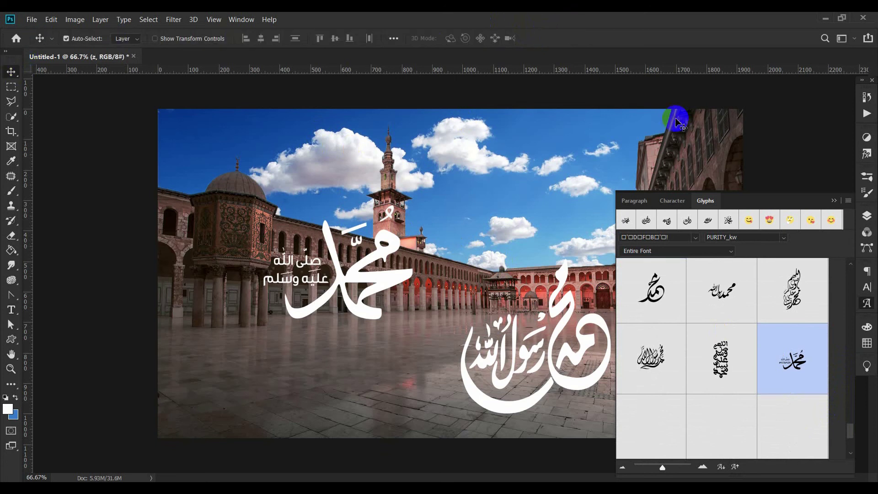
Step: Rasterize the z and 6 text layers and lower the z calligraphy onto the floor beside the other one
{"action": "left_click", "coordinate": [833, 200]}
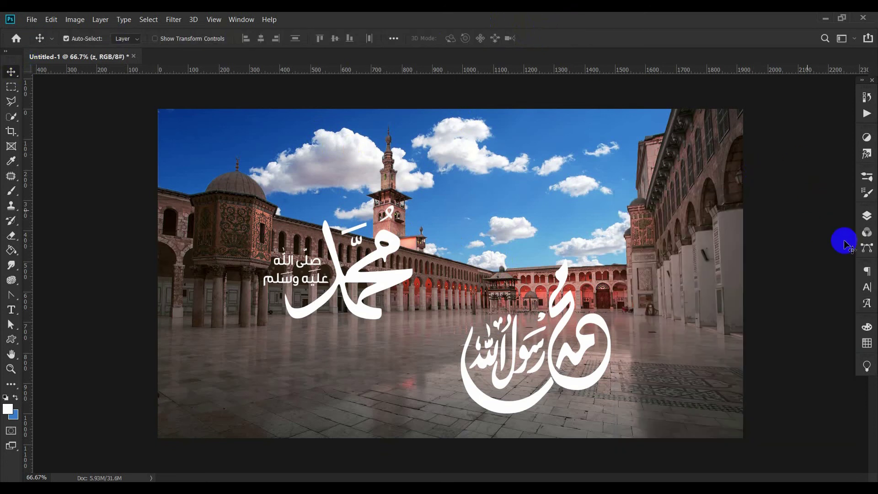
{"action": "left_click", "coordinate": [867, 219]}
{"action": "left_click", "coordinate": [755, 175]}
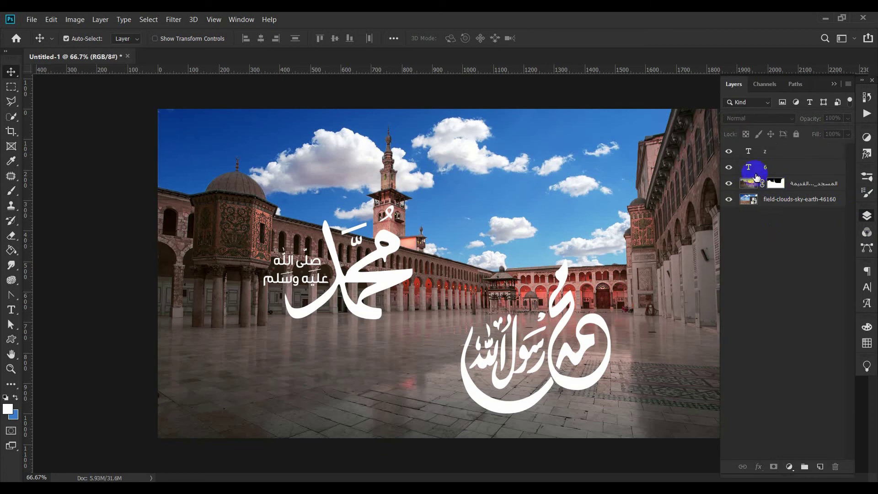
{"action": "left_click", "coordinate": [769, 158]}
{"action": "right_click", "coordinate": [772, 153]}
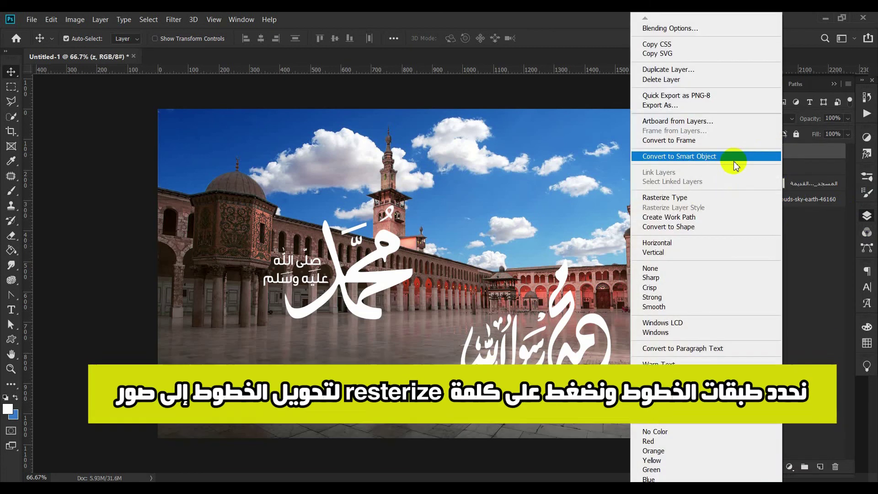
{"action": "left_click", "coordinate": [719, 197]}
{"action": "left_click", "coordinate": [788, 169]}
{"action": "right_click", "coordinate": [764, 168]}
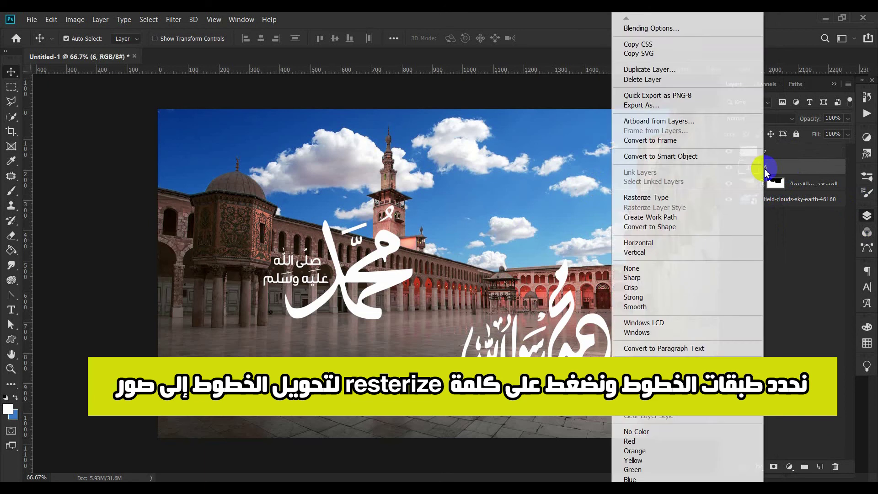
{"action": "left_click", "coordinate": [668, 197]}
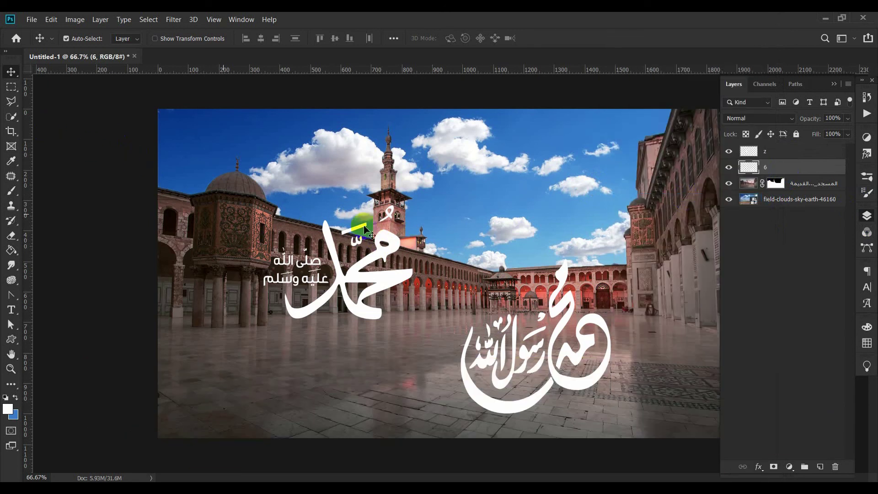
{"action": "left_click_drag", "start_coordinate": [388, 243], "coordinate": [411, 327]}
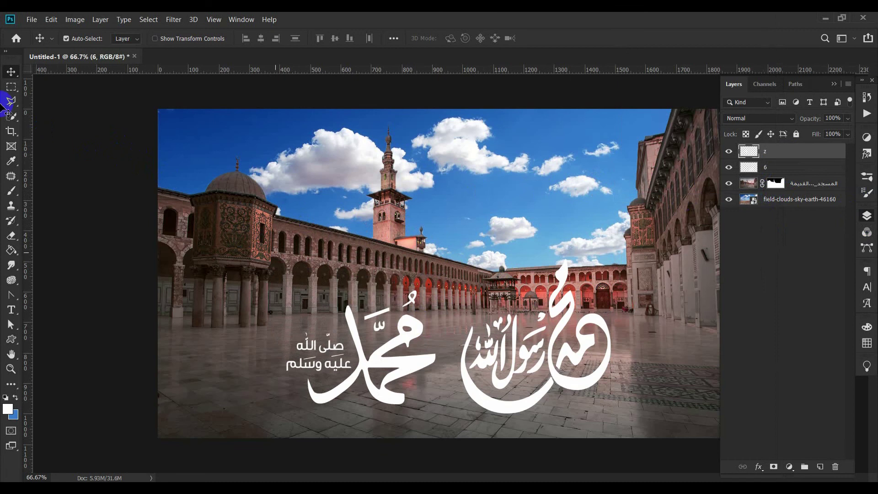
Step: Lasso the small صلى الله عليه وسلم phrase on layer z, copy it to a new layer and delete layer z
{"action": "left_click", "coordinate": [12, 101]}
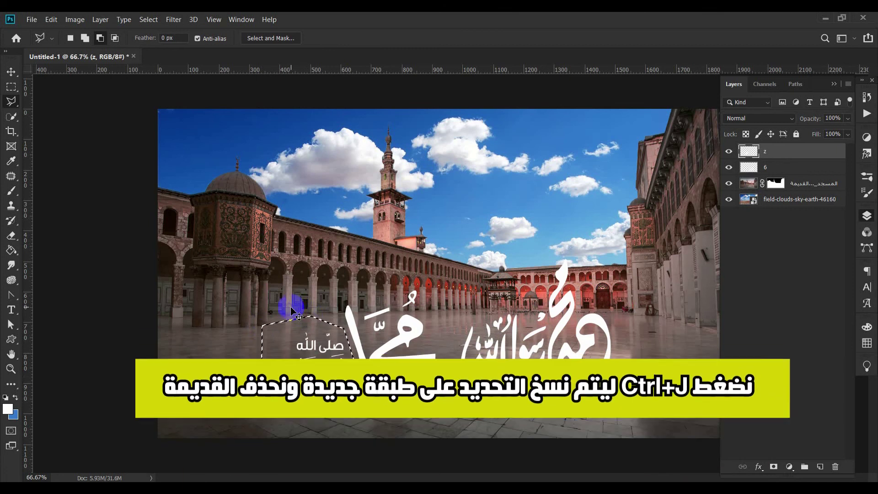
{"action": "key", "text": "ctrl+j"}
{"action": "left_click", "coordinate": [779, 168]}
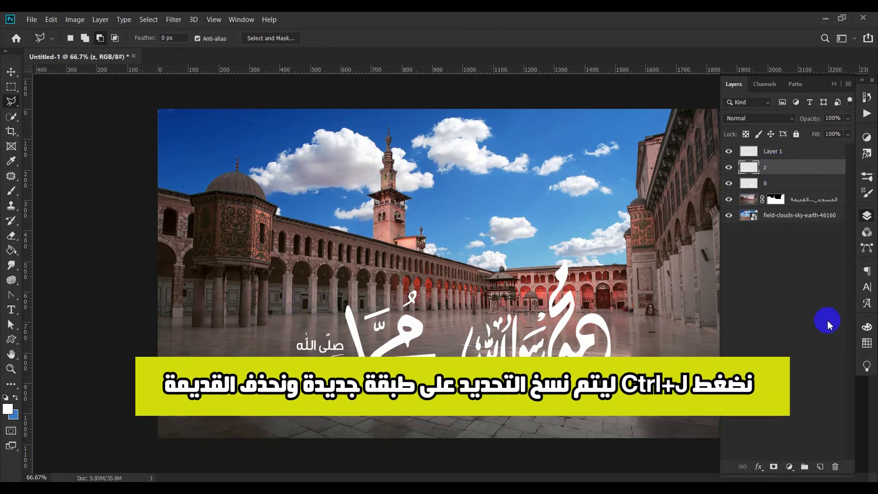
{"action": "left_click", "coordinate": [834, 466]}
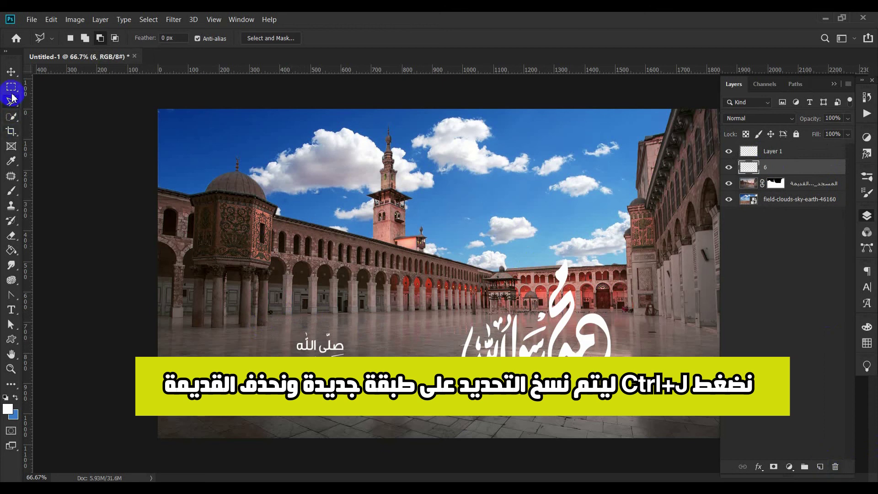
Step: Move the copied phrase above the رسول الله part of the calligraphy and scale it to about 113%
{"action": "left_click", "coordinate": [11, 72]}
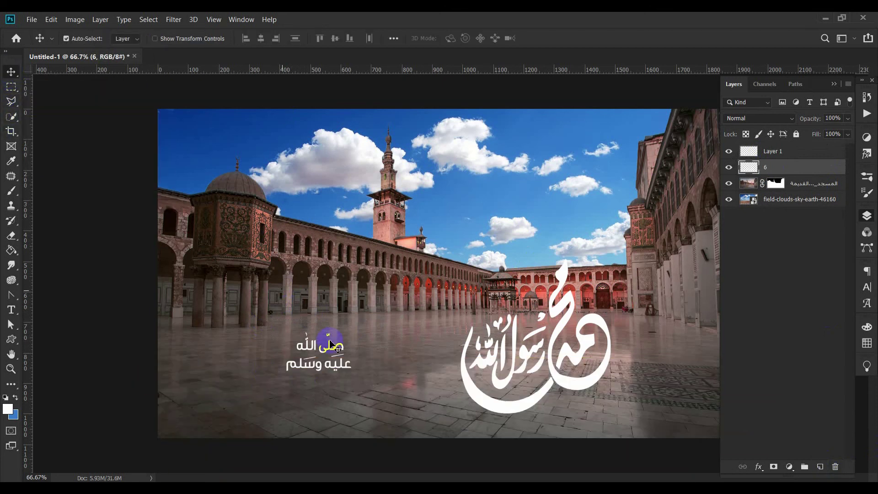
{"action": "left_click_drag", "start_coordinate": [338, 352], "coordinate": [524, 285]}
{"action": "key", "text": "ctrl+t"}
{"action": "left_click_drag", "start_coordinate": [472, 270], "coordinate": [474, 262]}
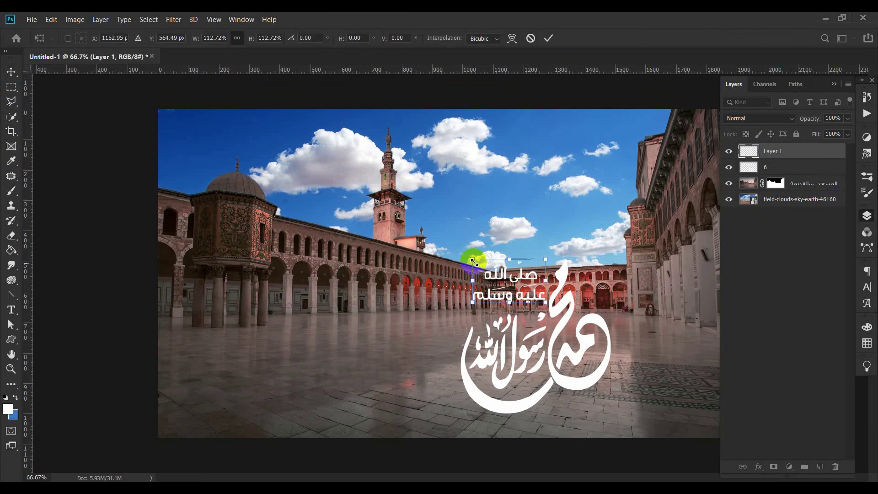
{"action": "left_click", "coordinate": [548, 38]}
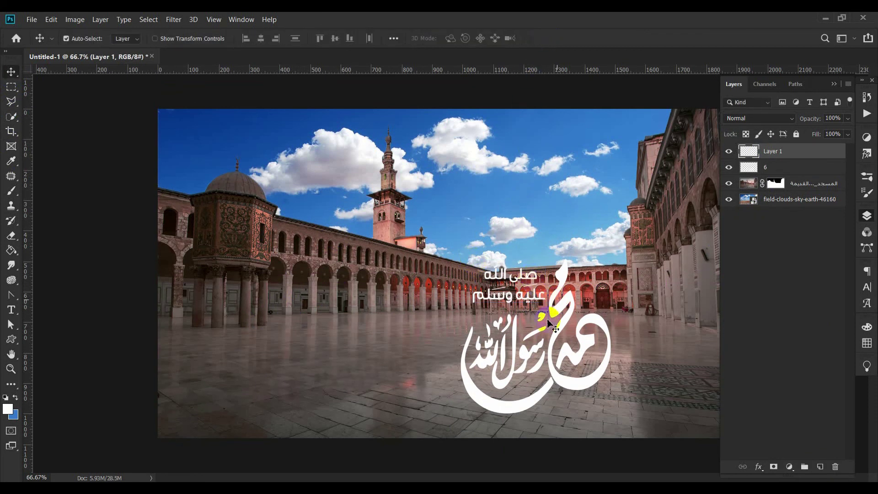
Step: Flip the mosque photo layer horizontally and shift it about 19 px left to line up with the canvas edge
{"action": "left_click", "coordinate": [348, 112]}
{"action": "key", "text": "ctrl+t"}
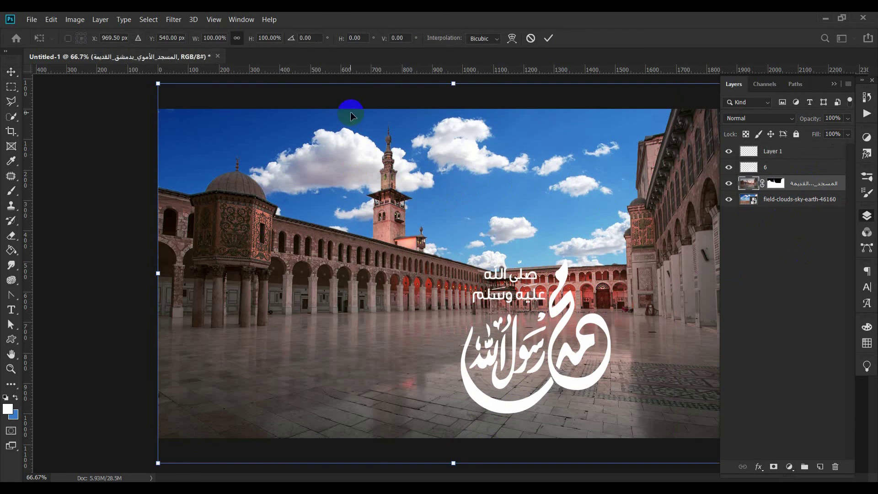
{"action": "right_click", "coordinate": [349, 112]}
{"action": "left_click", "coordinate": [364, 251]}
{"action": "left_click_drag", "start_coordinate": [233, 259], "coordinate": [227, 259]}
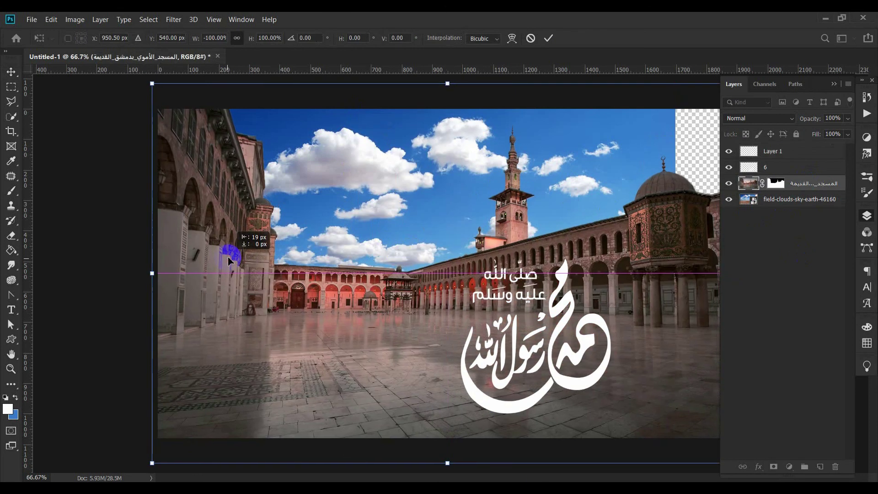
{"action": "key", "text": "Return"}
Step: Move the cloudy sky layer about 224 px right and slightly up to cover the empty area behind the mosque
{"action": "left_click_drag", "start_coordinate": [565, 118], "coordinate": [631, 122]}
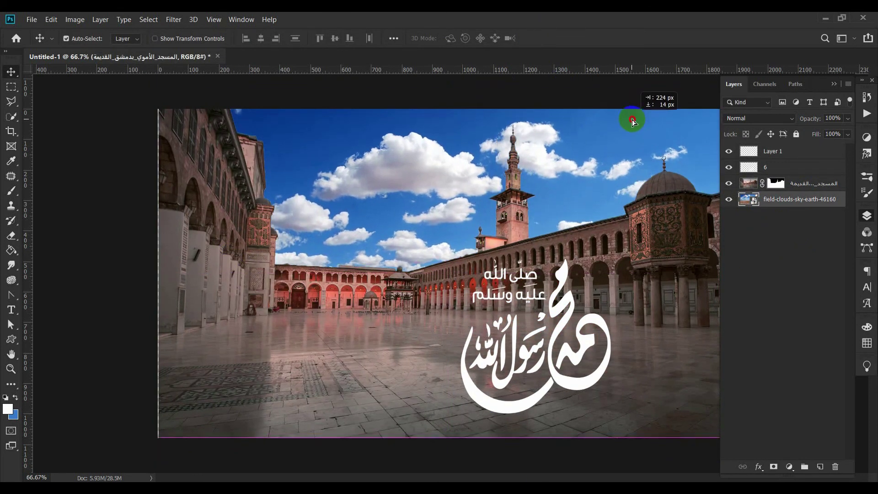
{"action": "left_click_drag", "start_coordinate": [408, 213], "coordinate": [405, 198]}
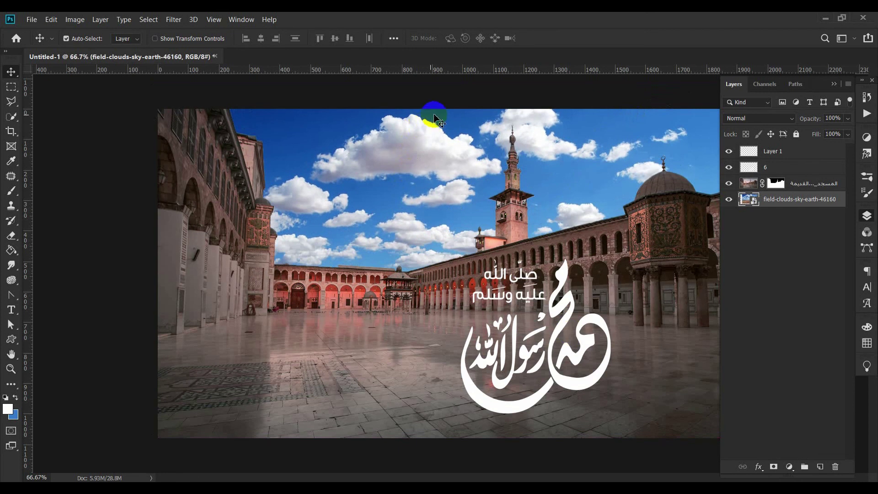
Step: Select layer 6 together with Layer 1 and merge the two calligraphy layers into one
{"action": "left_click_drag", "start_coordinate": [566, 300], "coordinate": [567, 297]}
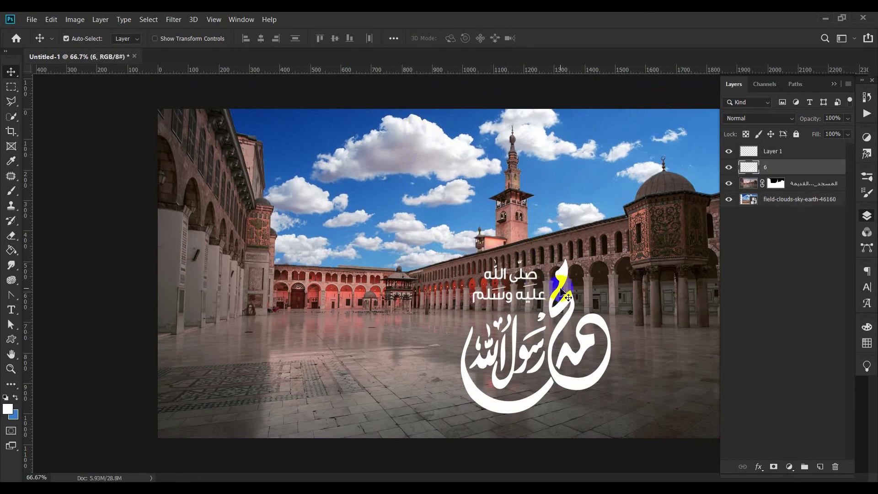
{"action": "left_click", "coordinate": [785, 156], "text": "ctrl"}
{"action": "right_click", "coordinate": [785, 156]}
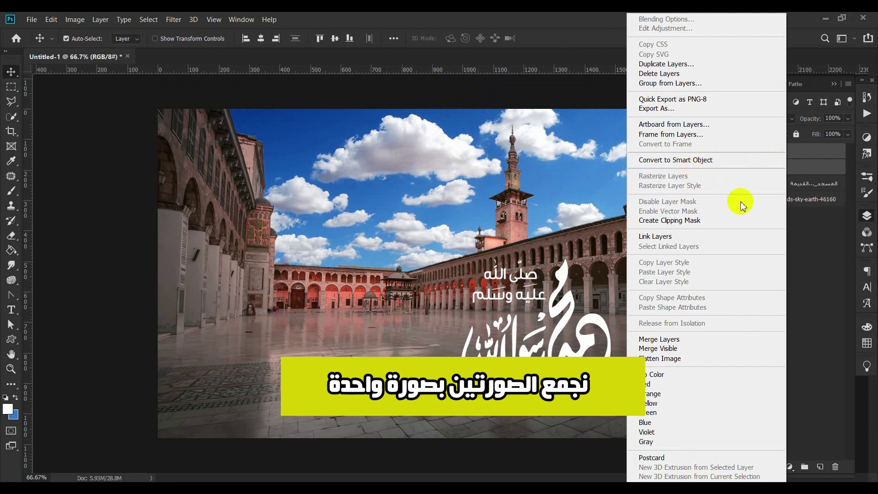
{"action": "left_click", "coordinate": [677, 339]}
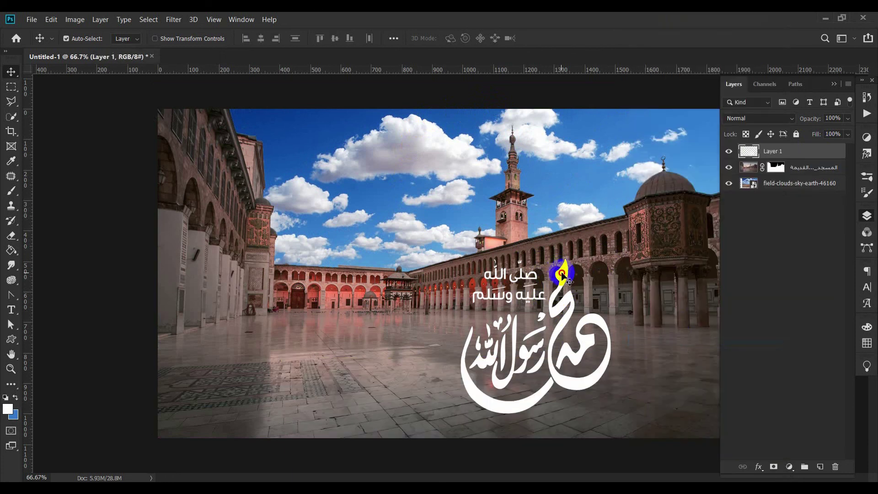
Step: Scale the merged calligraphy up to about 168% and position it over the middle of the scene
{"action": "key", "text": "ctrl+t"}
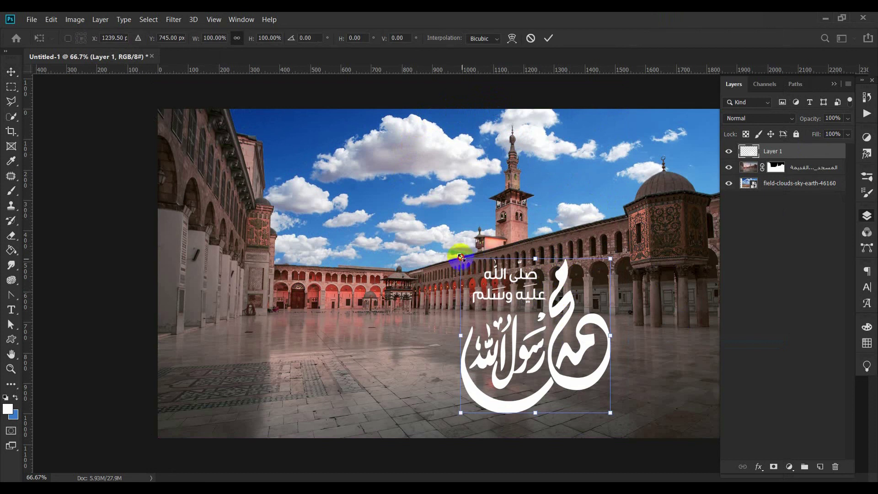
{"action": "left_click_drag", "start_coordinate": [461, 259], "coordinate": [329, 123]}
{"action": "left_click_drag", "start_coordinate": [506, 194], "coordinate": [515, 196]}
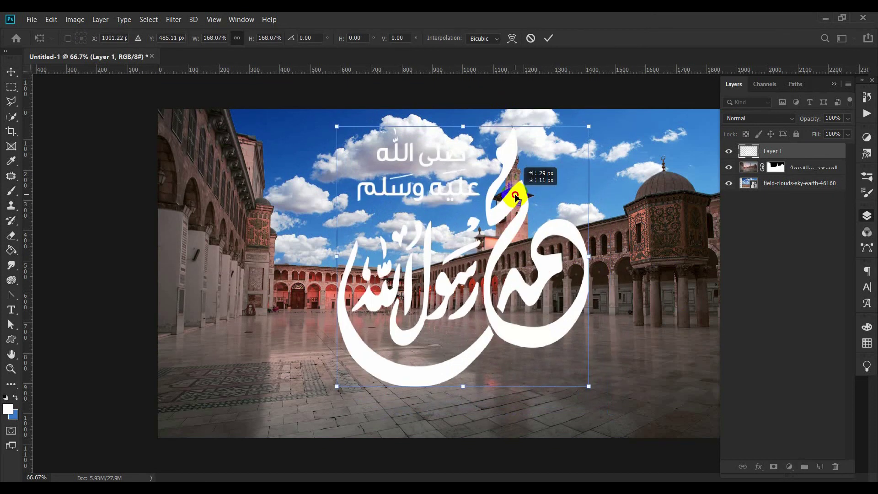
Step: Distort the calligraphy in perspective so the رسول الله side recedes and the محمد side looks closer, then apply the transform
{"action": "mouse_move", "coordinate": [338, 131]}
{"action": "left_mouse_down"}
{"action": "mouse_move", "coordinate": [353, 137]}
{"action": "mouse_move", "coordinate": [346, 131]}
{"action": "left_mouse_up"}
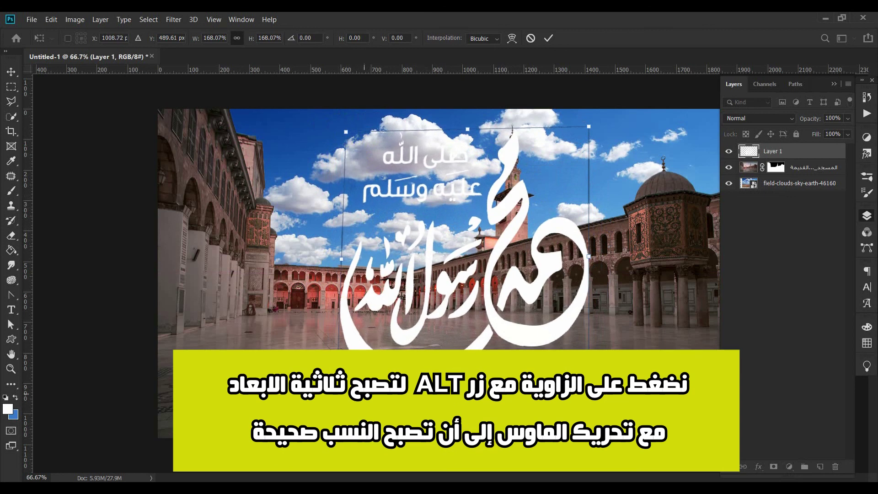
{"action": "left_click_drag", "start_coordinate": [337, 386], "coordinate": [389, 361]}
{"action": "left_click_drag", "start_coordinate": [355, 134], "coordinate": [392, 137]}
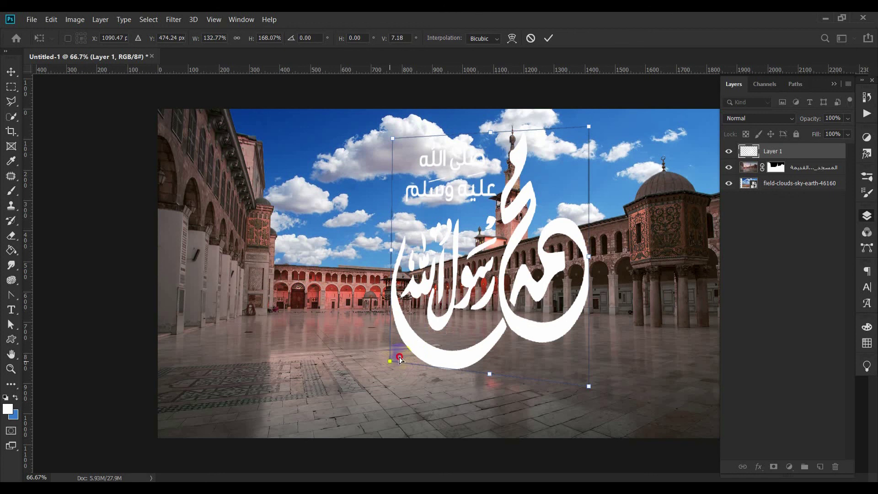
{"action": "double_click", "coordinate": [496, 190]}
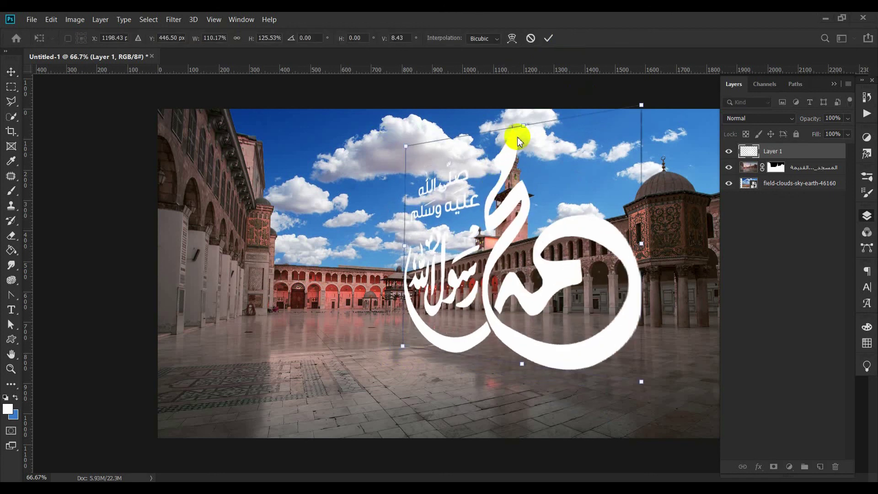
{"action": "mouse_move", "coordinate": [512, 145]}
{"action": "left_mouse_down"}
{"action": "mouse_move", "coordinate": [513, 169]}
{"action": "mouse_move", "coordinate": [514, 149]}
{"action": "left_mouse_up"}
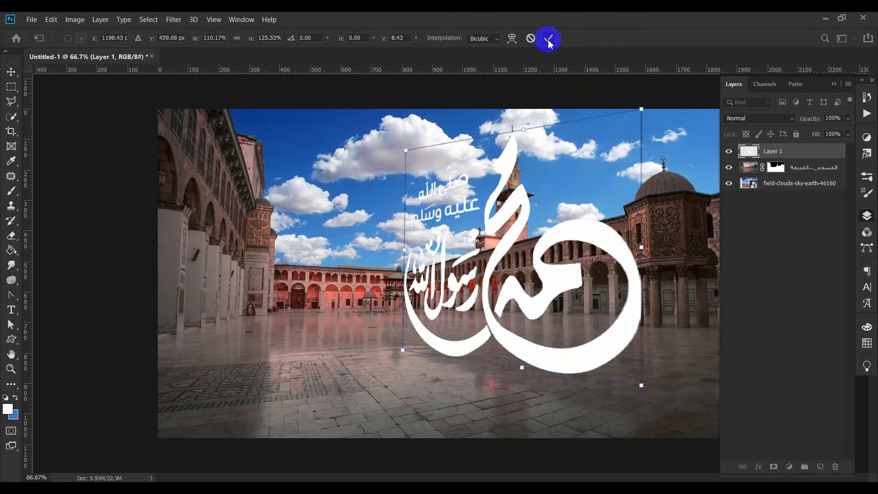
{"action": "left_click", "coordinate": [548, 40]}
Step: Try several of the installed gold layer styles on the calligraphy and settle on the smooth, polished gold one
{"action": "left_click", "coordinate": [866, 154]}
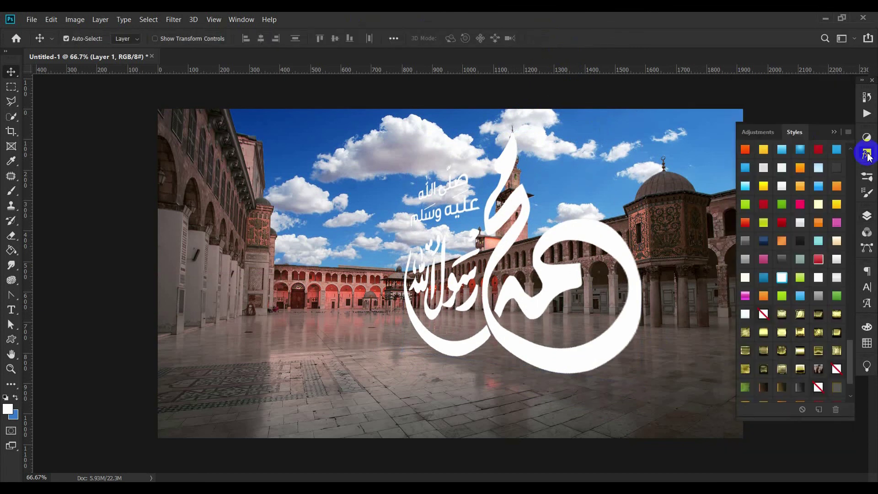
{"action": "left_click", "coordinate": [252, 23]}
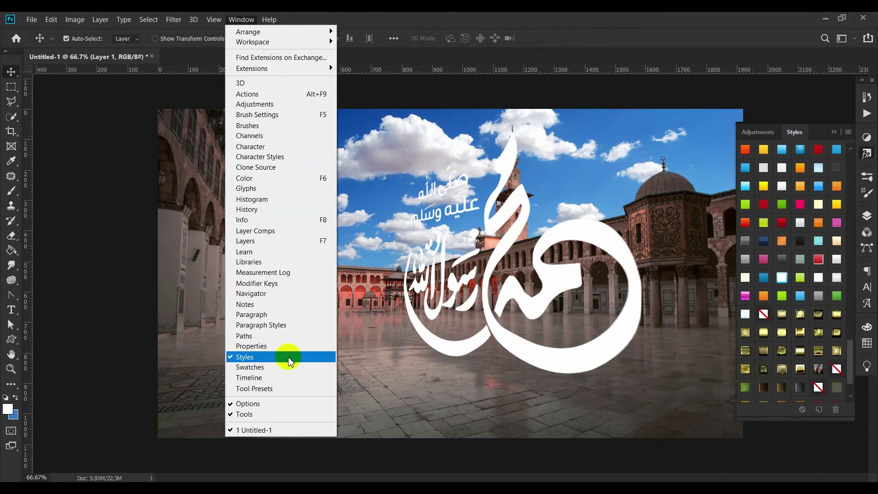
{"action": "left_click", "coordinate": [842, 153]}
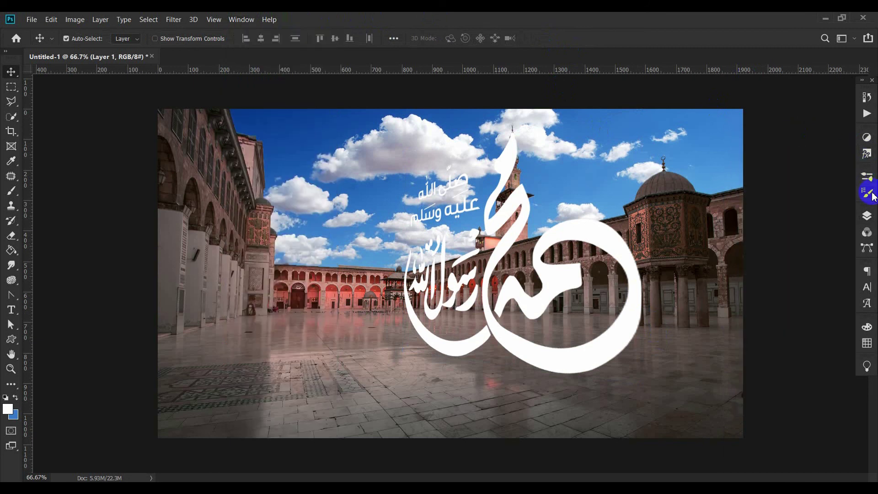
{"action": "left_click", "coordinate": [865, 153]}
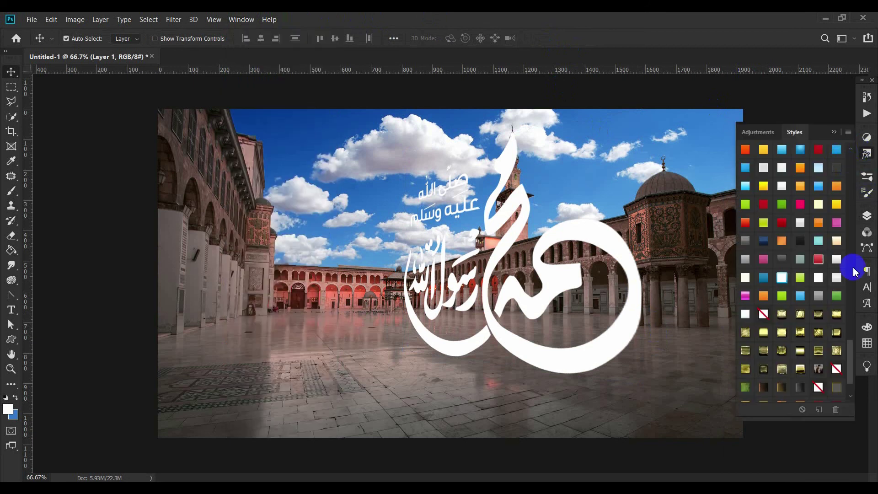
{"action": "scroll", "coordinate": [851, 351], "scroll_direction": "down", "scroll_amount": 3}
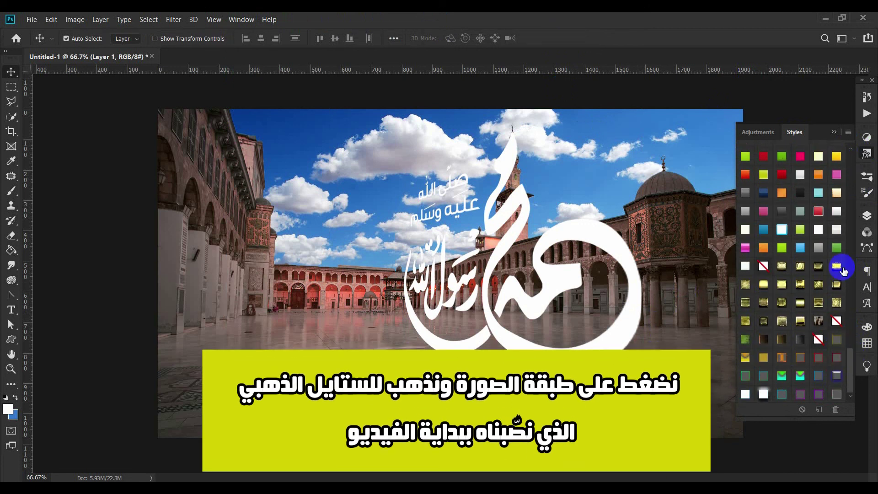
{"action": "left_click", "coordinate": [839, 267]}
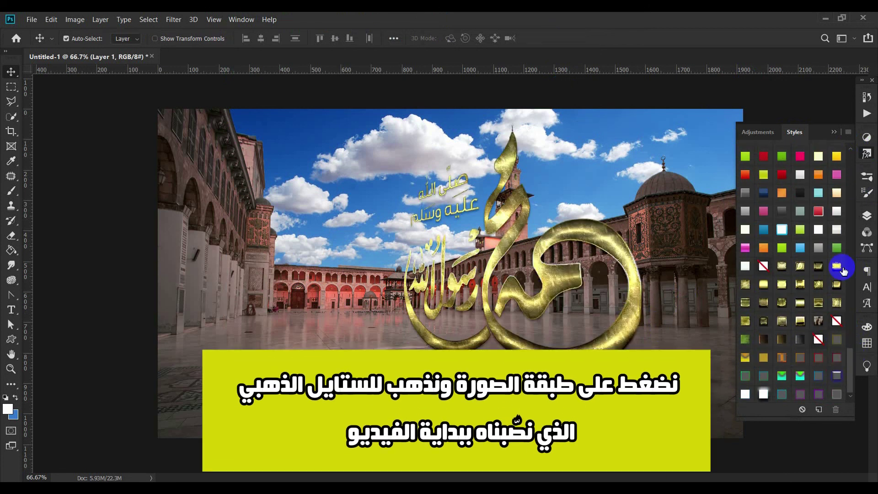
{"action": "left_click", "coordinate": [808, 269]}
{"action": "left_click", "coordinate": [800, 267]}
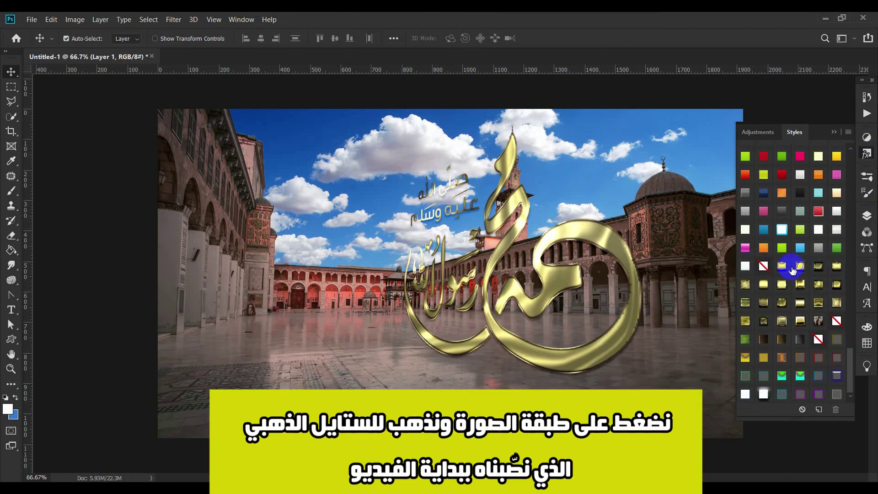
{"action": "left_click", "coordinate": [782, 268]}
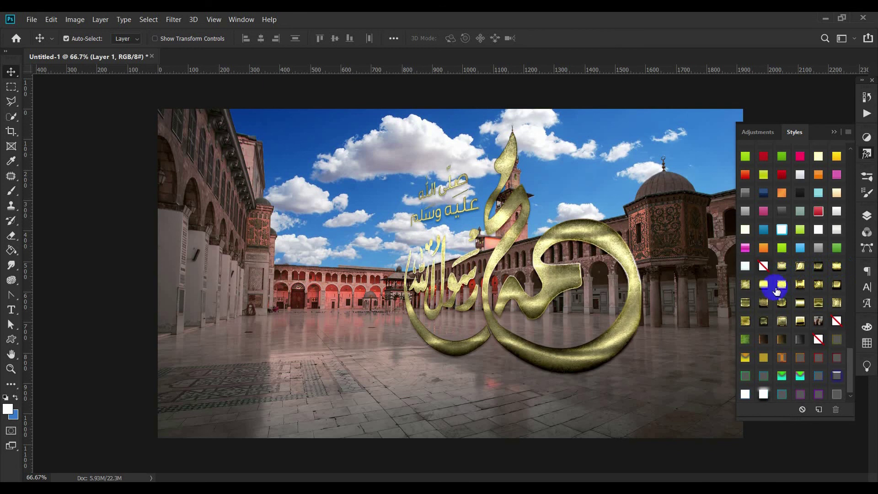
{"action": "left_click", "coordinate": [765, 290]}
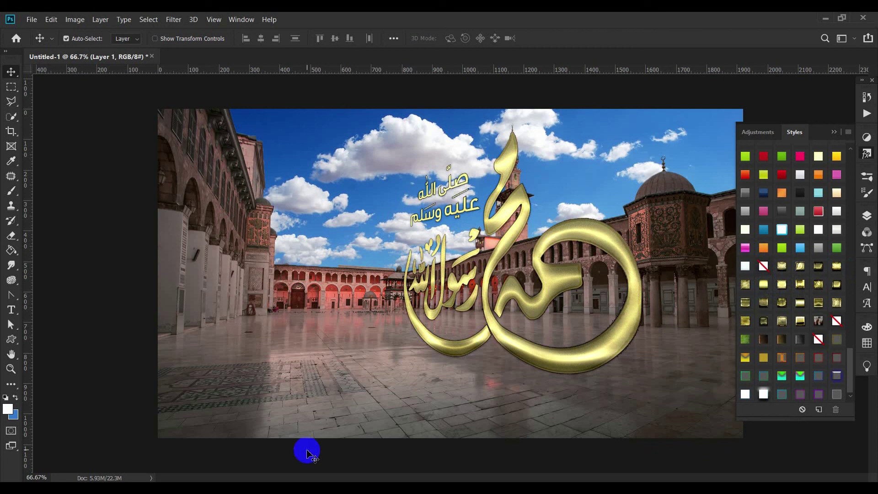
Step: Collapse the effects list of Layer 1, duplicate the gold calligraphy layer and start a free transform on the copy
{"action": "left_click", "coordinate": [833, 131]}
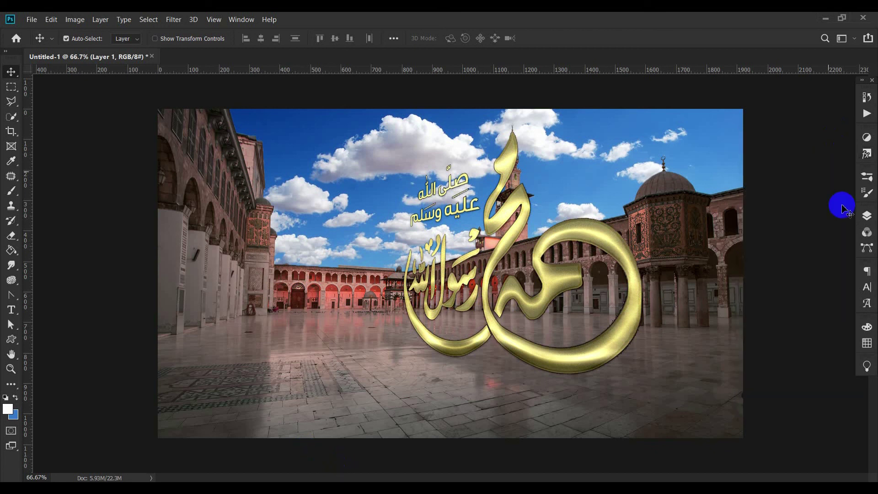
{"action": "left_click", "coordinate": [865, 216]}
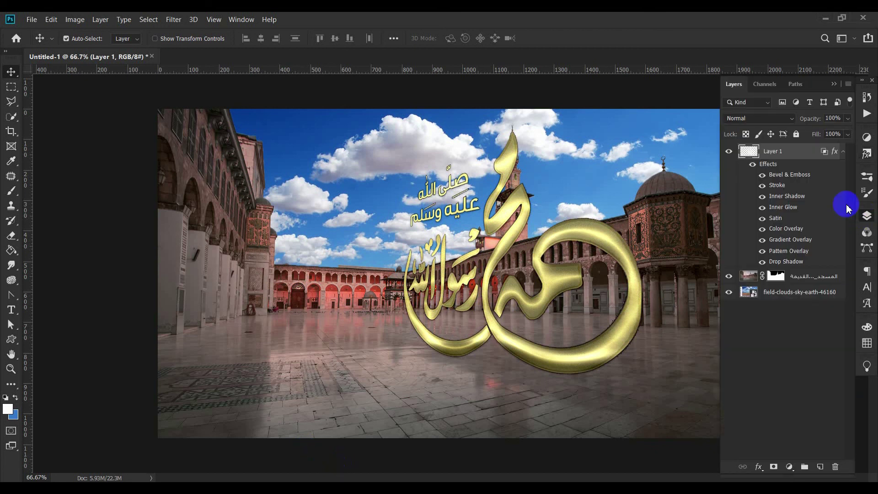
{"action": "left_click", "coordinate": [844, 152]}
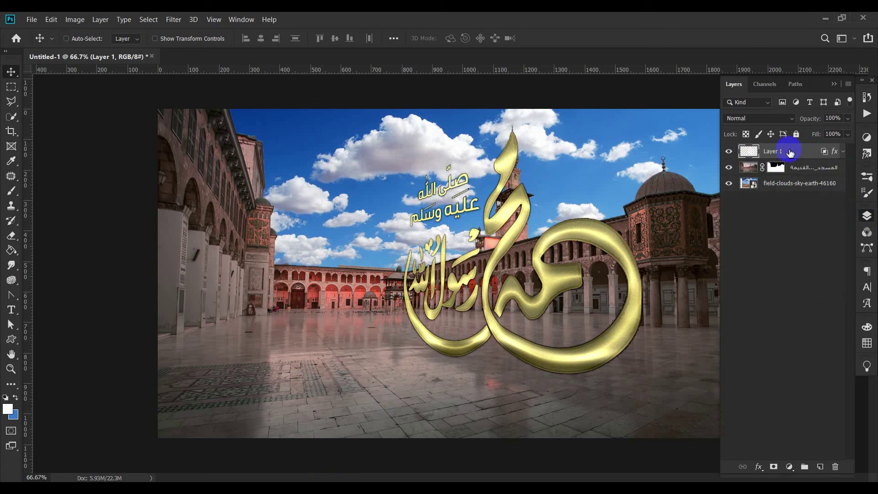
{"action": "key", "text": "ctrl+j"}
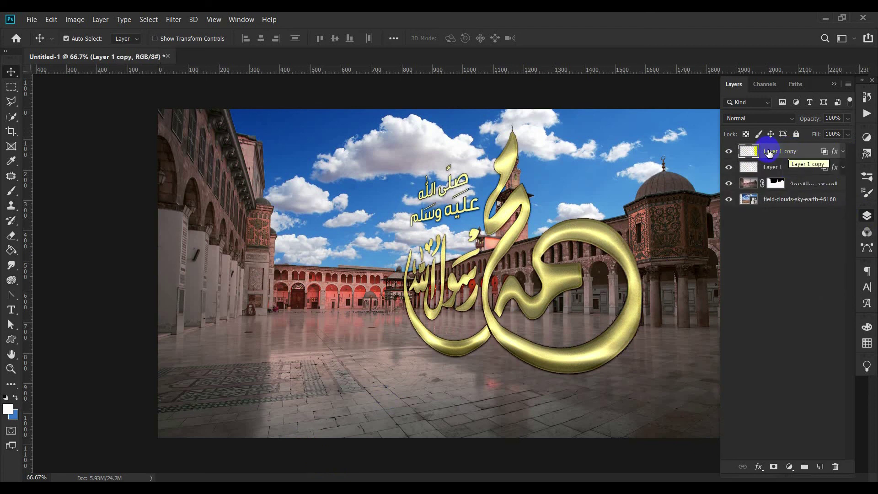
{"action": "key", "text": "ctrl+t"}
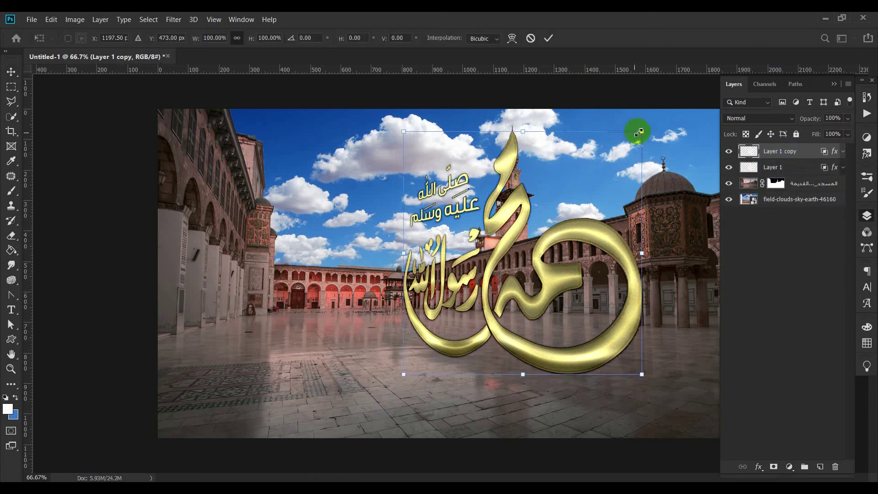
{"action": "left_click_drag", "start_coordinate": [496, 161], "coordinate": [410, 167]}
{"action": "left_click_drag", "start_coordinate": [486, 161], "coordinate": [428, 179]}
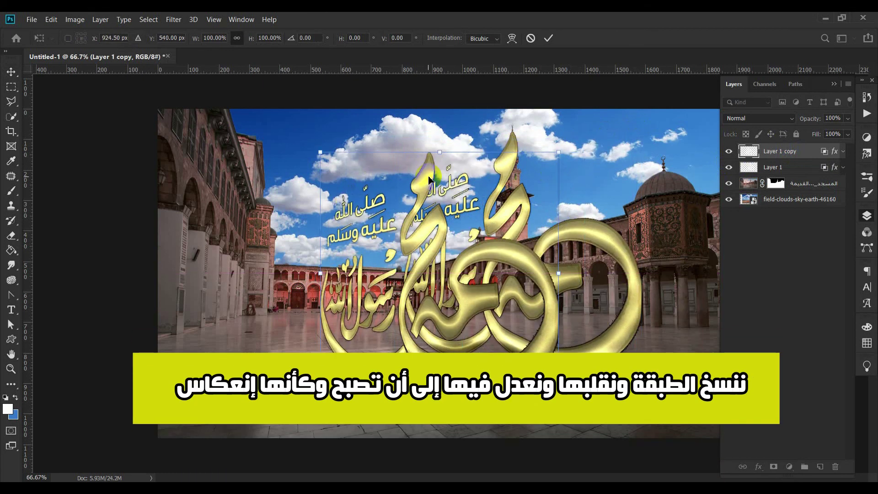
{"action": "key", "text": "ctrl+z"}
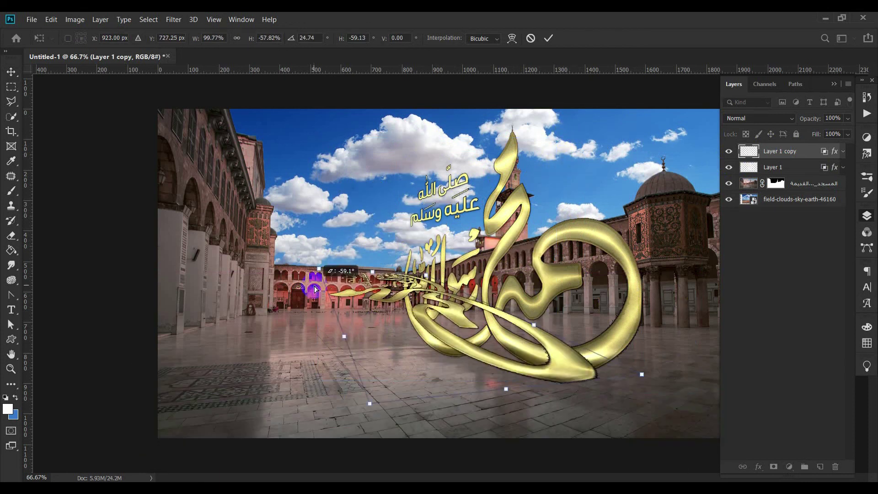
Step: Flip and distort the calligraphy copy so it lies flat on the floor beneath the original like a reflection, and apply the transform
{"action": "left_click_drag", "start_coordinate": [316, 289], "coordinate": [299, 359]}
{"action": "left_click_drag", "start_coordinate": [573, 379], "coordinate": [601, 400]}
{"action": "left_click_drag", "start_coordinate": [330, 427], "coordinate": [411, 453]}
{"action": "left_click_drag", "start_coordinate": [406, 332], "coordinate": [607, 391]}
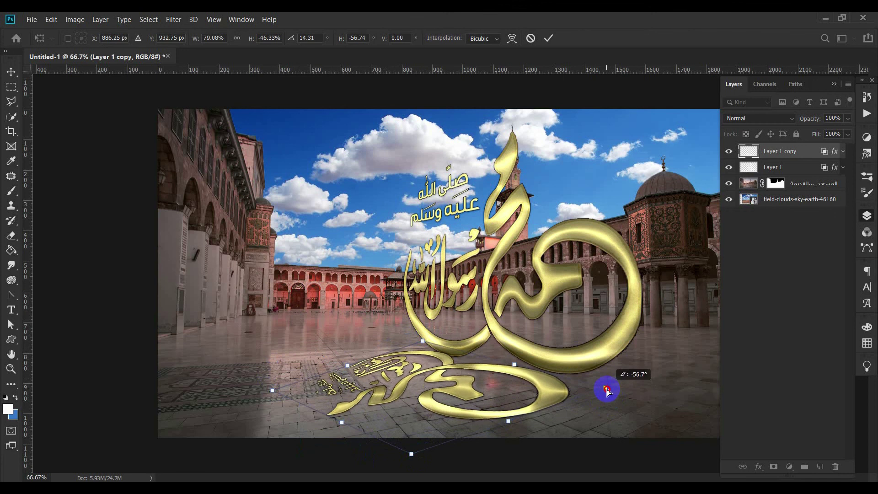
{"action": "left_click_drag", "start_coordinate": [342, 422], "coordinate": [315, 418]}
{"action": "left_click_drag", "start_coordinate": [514, 364], "coordinate": [514, 366]}
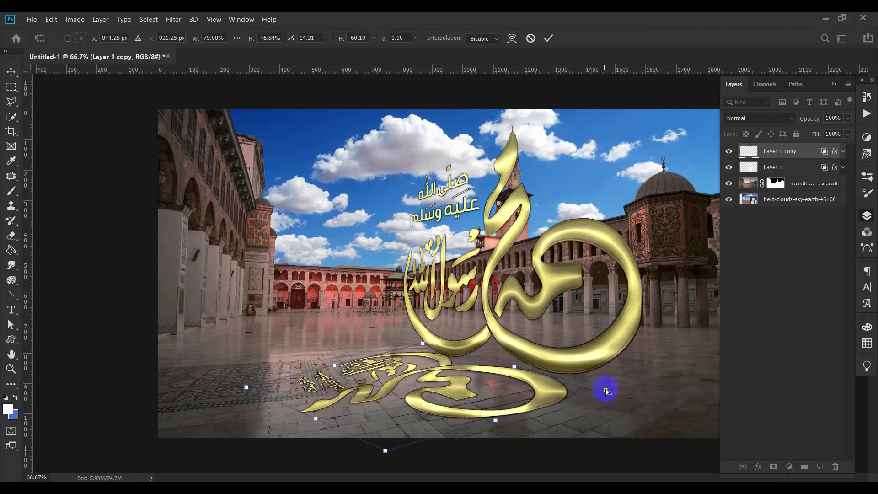
{"action": "left_click_drag", "start_coordinate": [606, 390], "coordinate": [606, 385]}
{"action": "left_click_drag", "start_coordinate": [247, 387], "coordinate": [220, 377]}
{"action": "left_click_drag", "start_coordinate": [423, 343], "coordinate": [427, 348]}
{"action": "left_click_drag", "start_coordinate": [606, 386], "coordinate": [605, 383]}
{"action": "left_click_drag", "start_coordinate": [219, 377], "coordinate": [209, 377]}
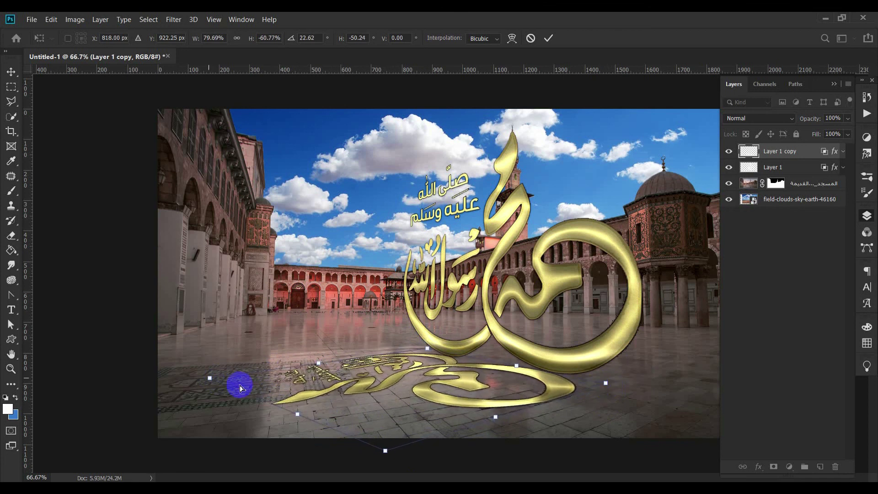
{"action": "left_click", "coordinate": [548, 39]}
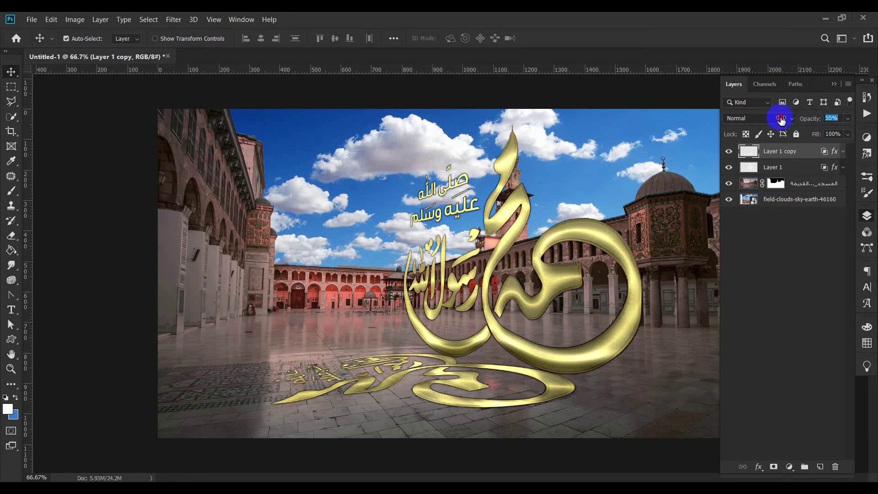
Step: Lower the opacity of the reflection layer to 23%
{"action": "key", "text": "Return"}
{"action": "key", "text": "Return"}
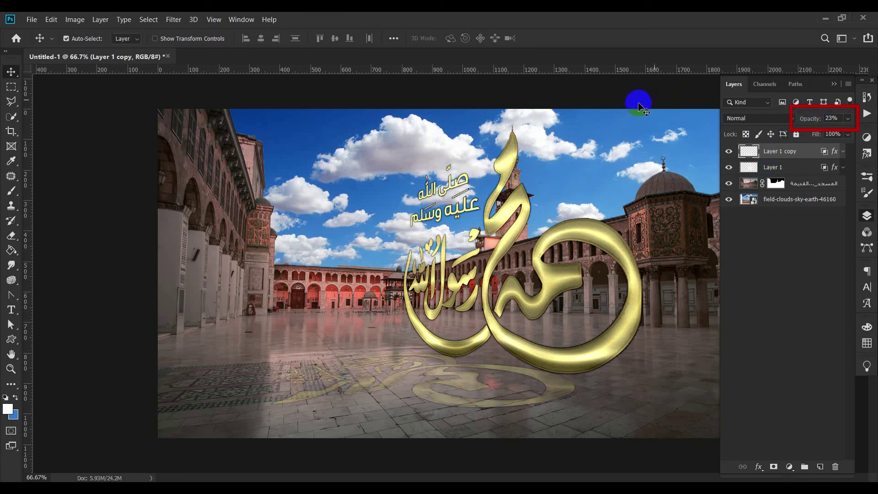
{"action": "left_click", "coordinate": [833, 86]}
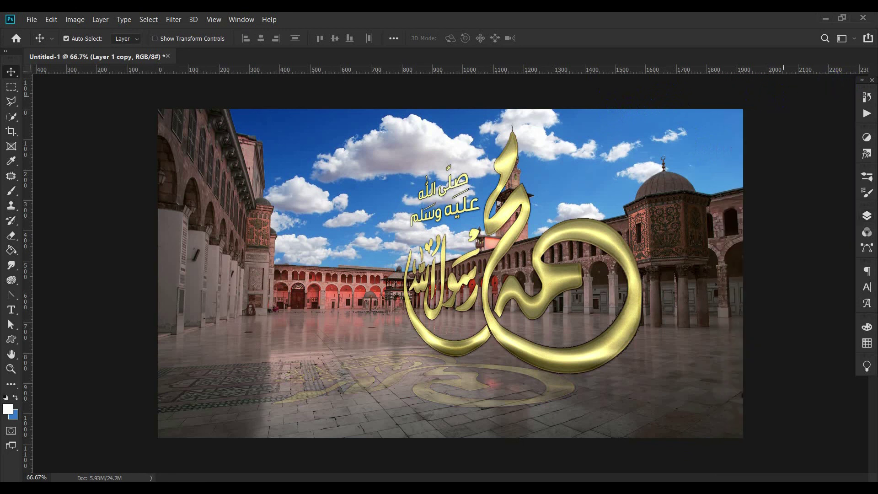
Step: Place the graphic designer logo on the floor in the image's lower-left corner and reduce its opacity to a faint watermark
{"action": "left_click", "coordinate": [212, 478]}
{"action": "left_click_drag", "start_coordinate": [196, 151], "coordinate": [224, 370]}
{"action": "left_click", "coordinate": [460, 34]}
{"action": "key", "text": "F7"}
{"action": "left_click_drag", "start_coordinate": [806, 118], "coordinate": [829, 118]}
Step: Display the finished composition in full-screen mode
{"action": "key", "text": "f"}
{"action": "key", "text": "f"}
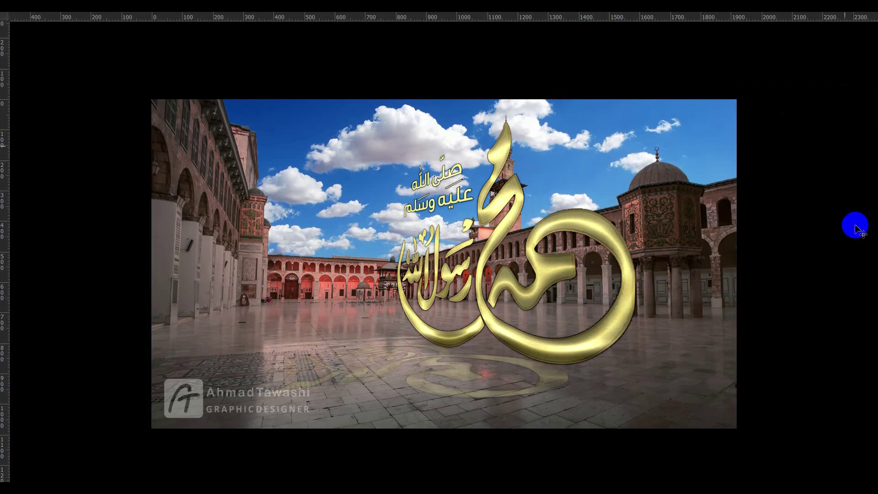